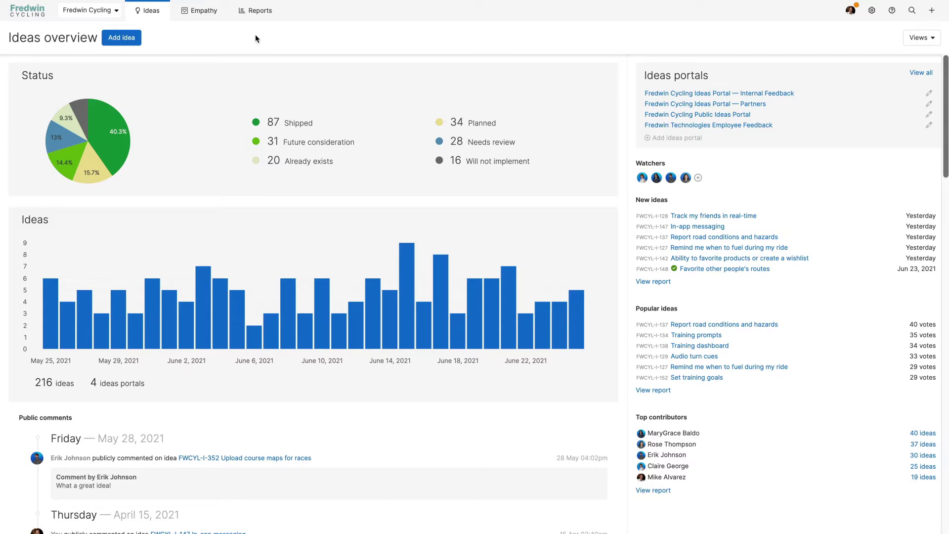
Step: Open the example report "List table: New ideas" from the Ideas record type in the reports overview
{"action": "mouse_move", "coordinate": [259, 16]}
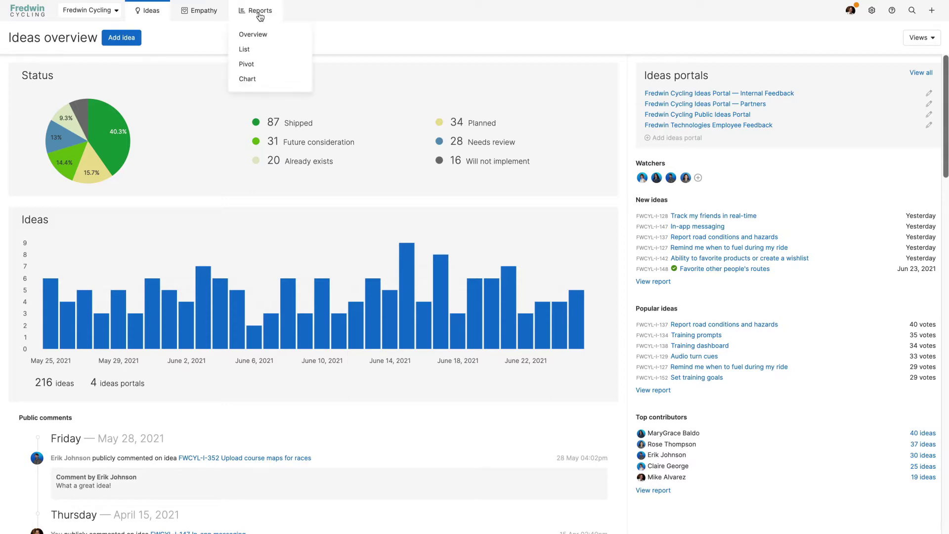
{"action": "left_click", "coordinate": [279, 36]}
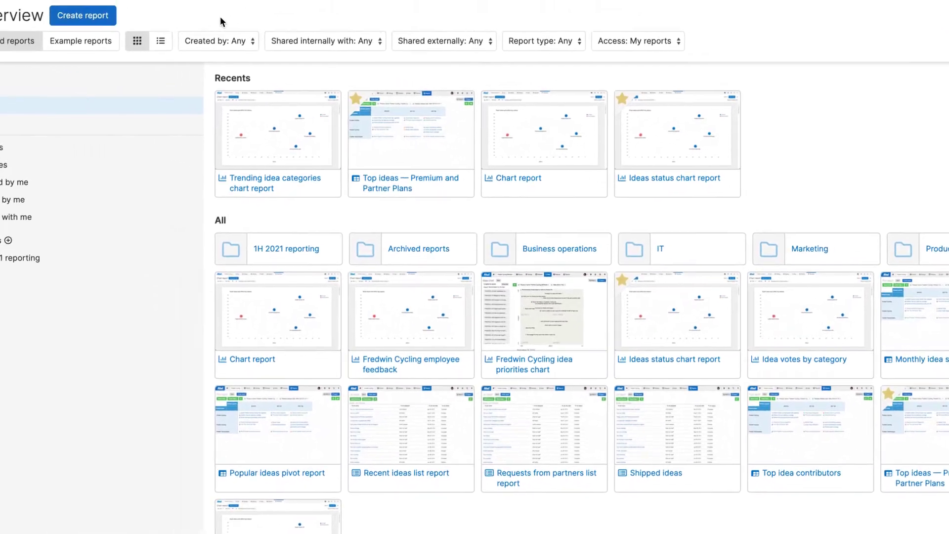
{"action": "left_click", "coordinate": [101, 41]}
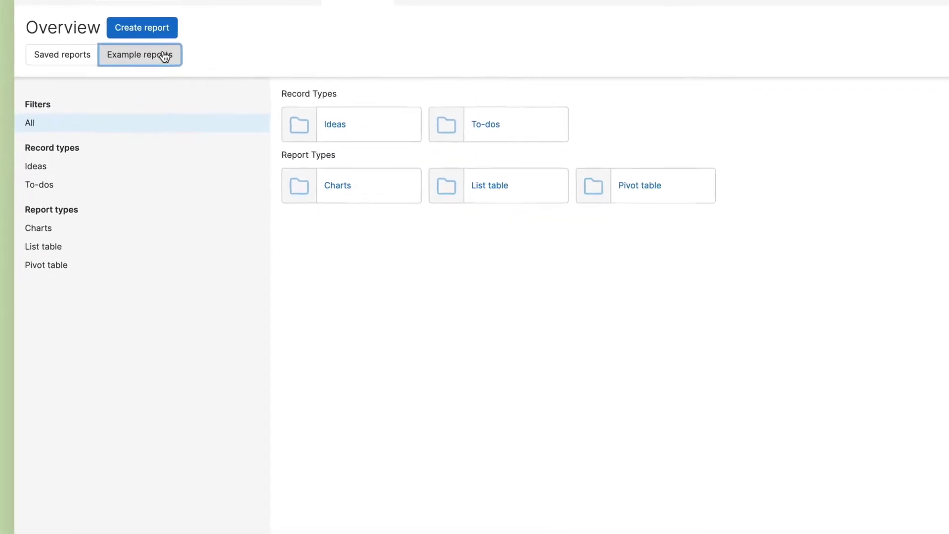
{"action": "left_click", "coordinate": [365, 116]}
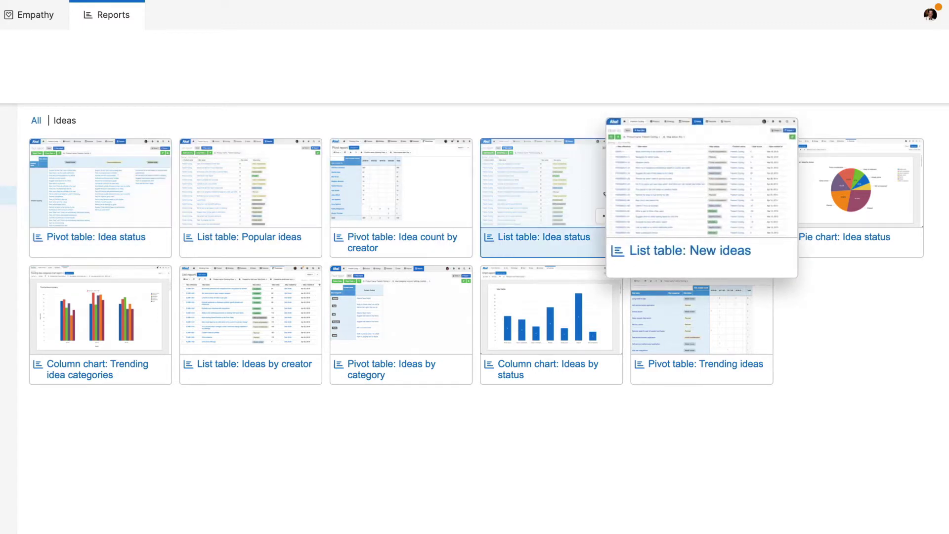
{"action": "left_click", "coordinate": [685, 197]}
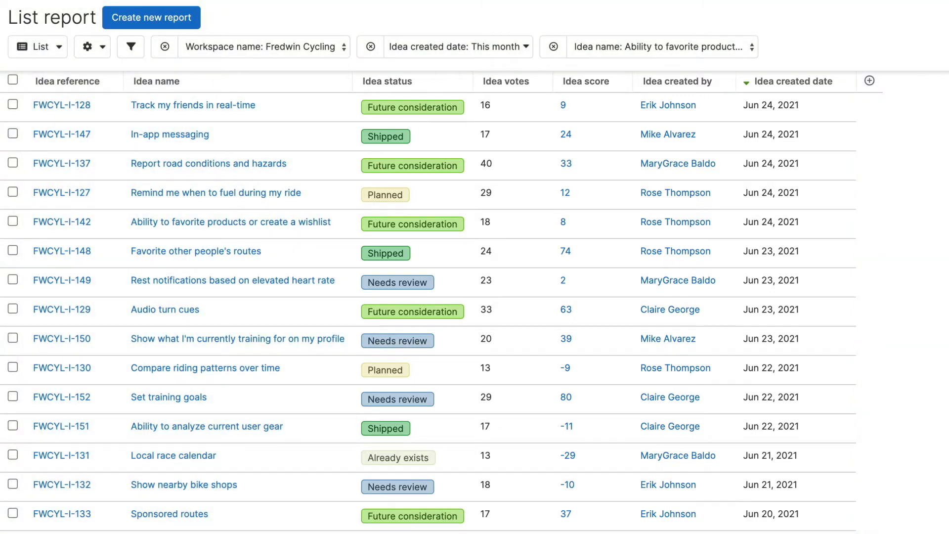
Step: Add a data column for Idea categories to the list report and save the report's fields
{"action": "left_click", "coordinate": [870, 80]}
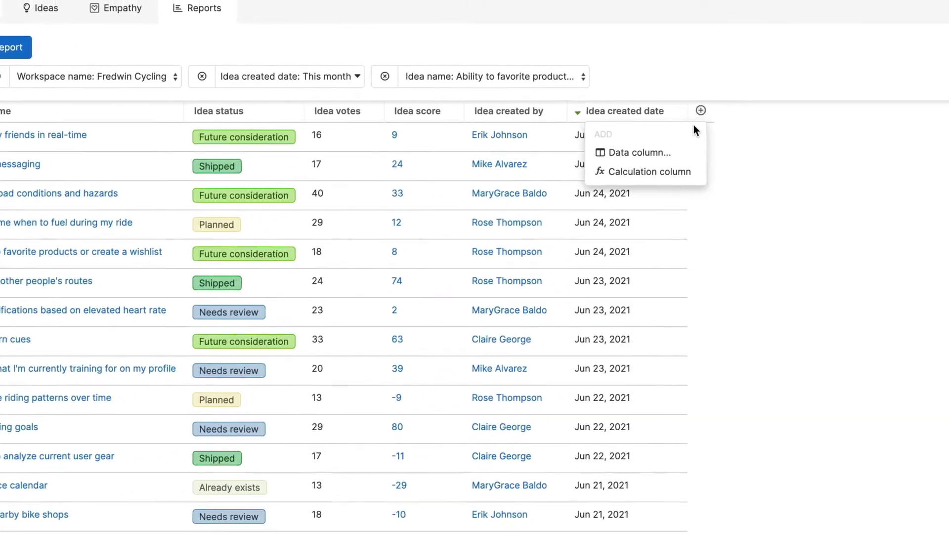
{"action": "left_click", "coordinate": [690, 152]}
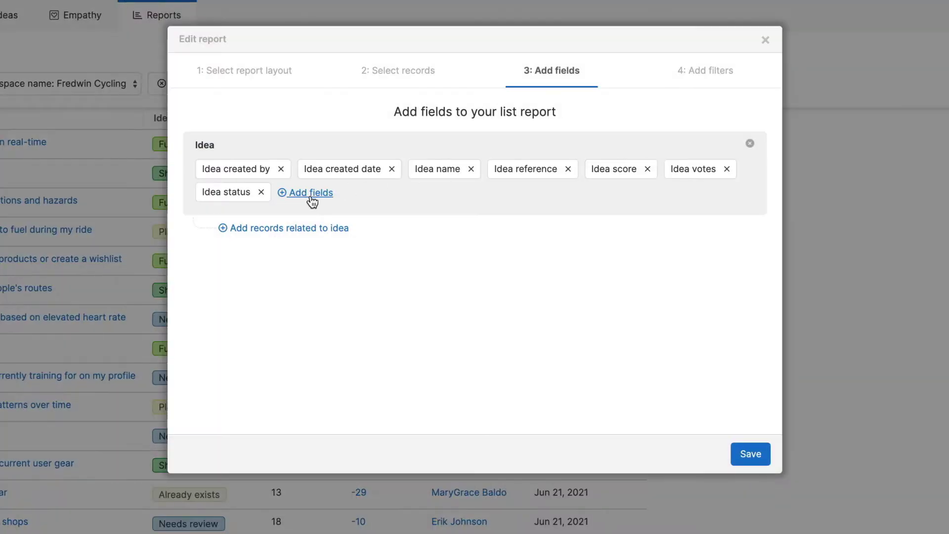
{"action": "left_click", "coordinate": [310, 193]}
{"action": "type", "text": "categor"}
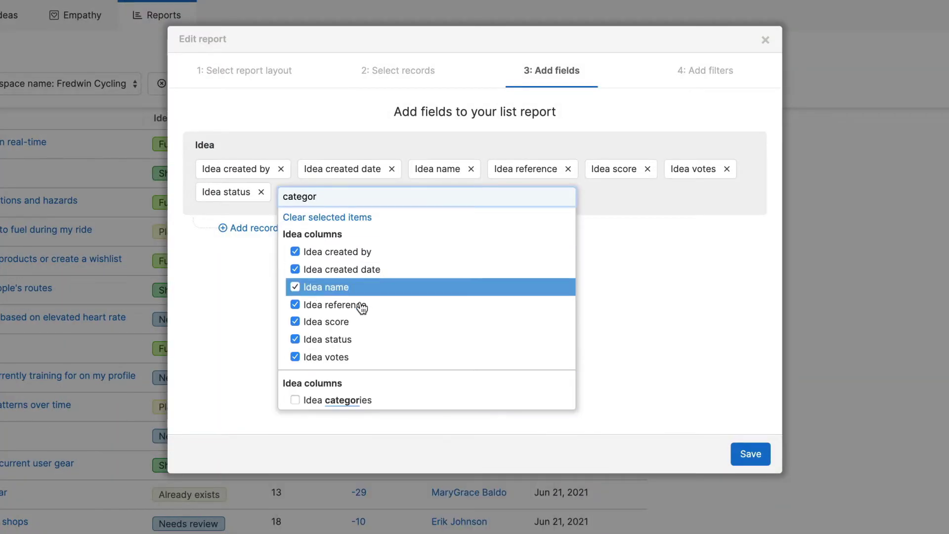
{"action": "left_click", "coordinate": [439, 400]}
{"action": "left_click", "coordinate": [645, 386]}
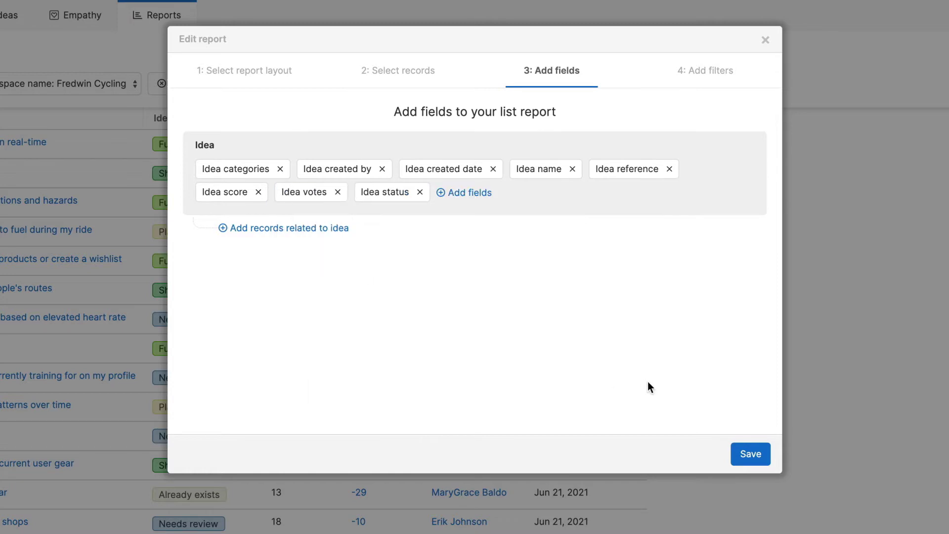
{"action": "left_click", "coordinate": [749, 453]}
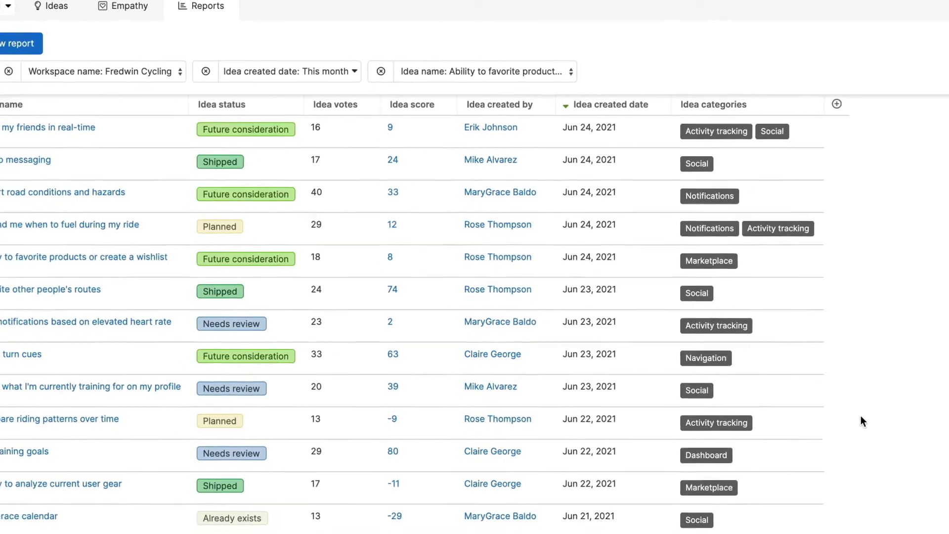
Step: Add an Idea status filter to the list report and limit it to Needs review
{"action": "left_click", "coordinate": [661, 48]}
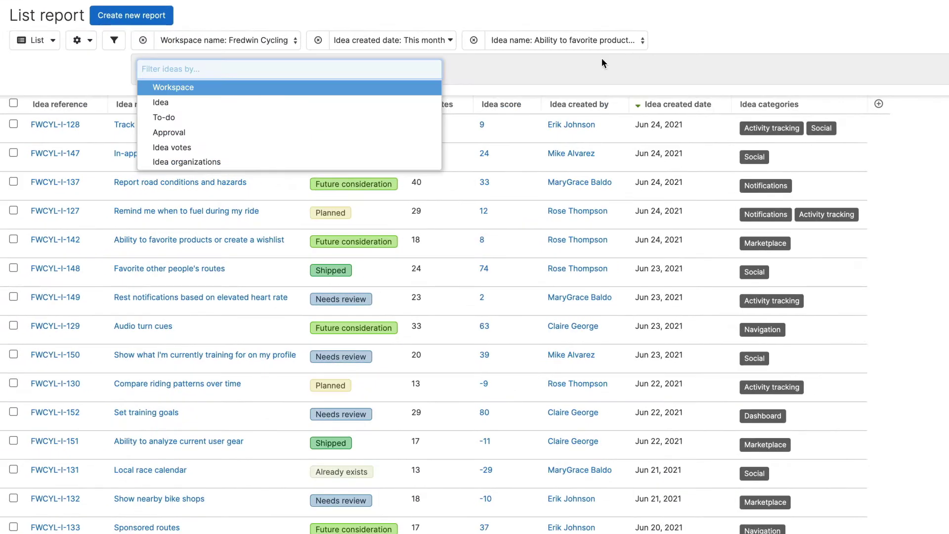
{"action": "left_click", "coordinate": [422, 99]}
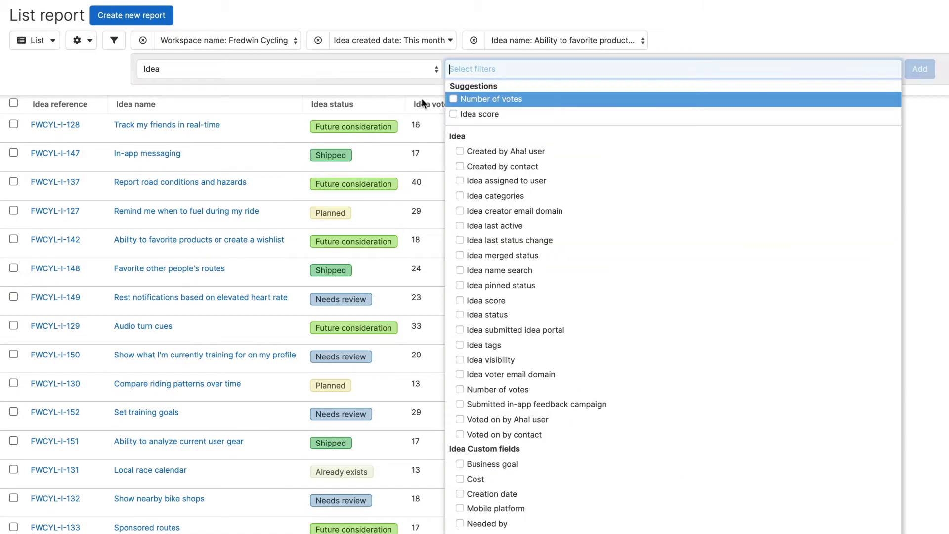
{"action": "left_click", "coordinate": [527, 315]}
{"action": "left_click", "coordinate": [915, 69]}
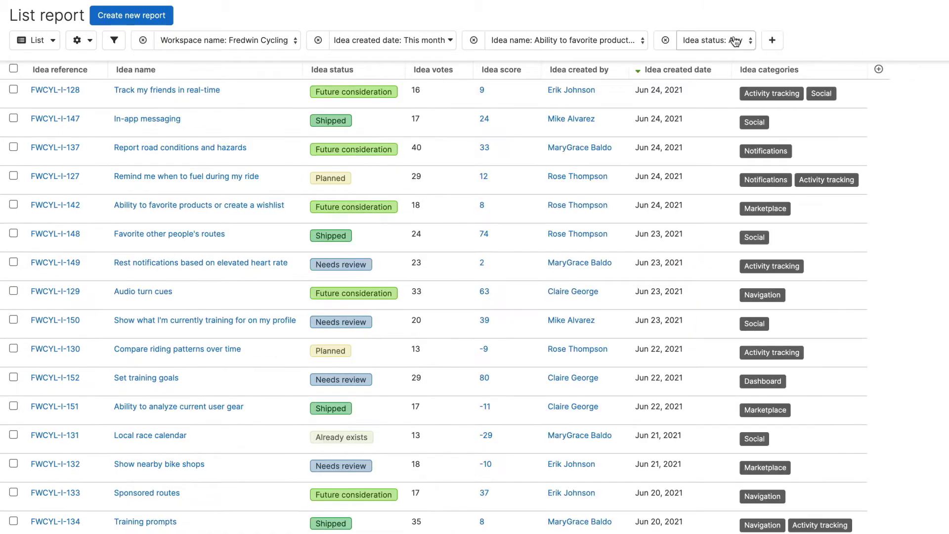
{"action": "left_click", "coordinate": [736, 40]}
{"action": "left_click", "coordinate": [732, 86]}
{"action": "left_click", "coordinate": [743, 17]}
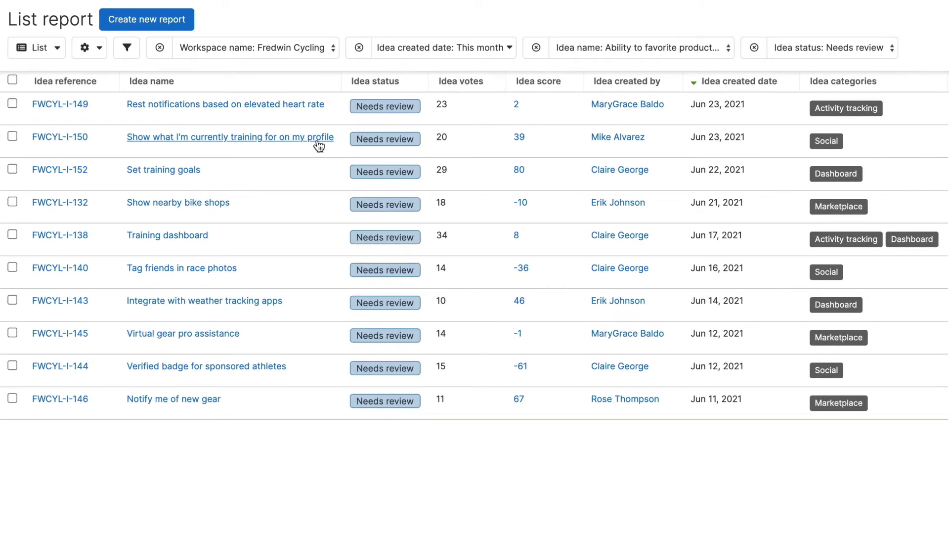
Step: Open the idea "Show what I'm currently training for on my profile" and reassign it to another team member
{"action": "left_click", "coordinate": [319, 137]}
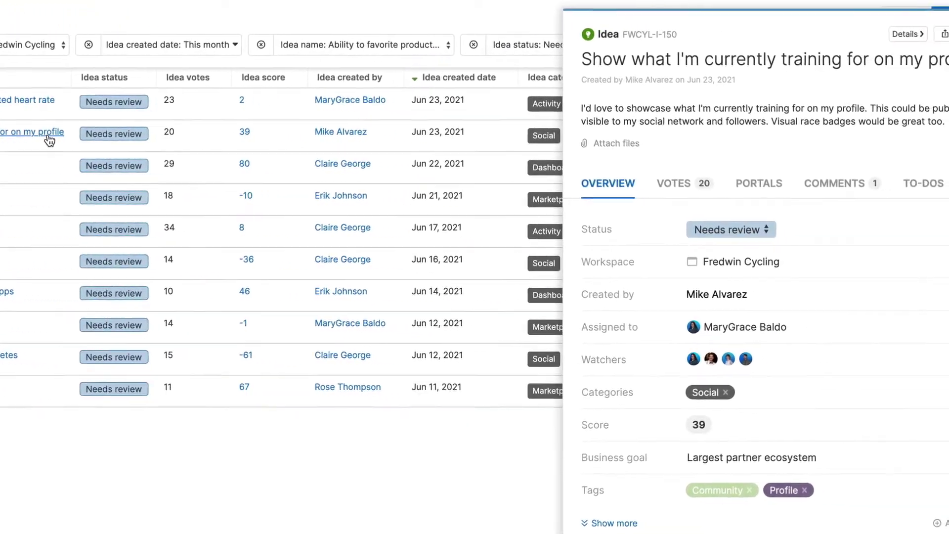
{"action": "left_click", "coordinate": [739, 331]}
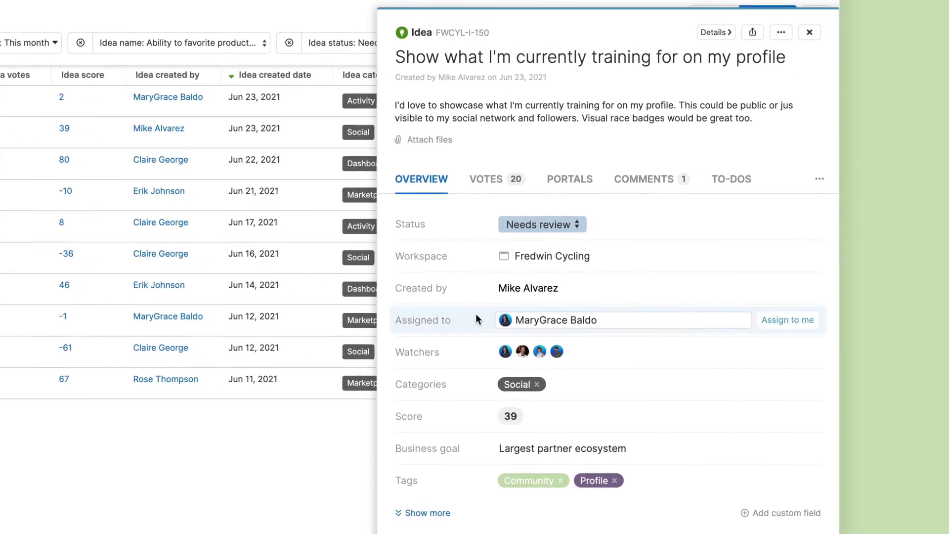
{"action": "left_click", "coordinate": [552, 324]}
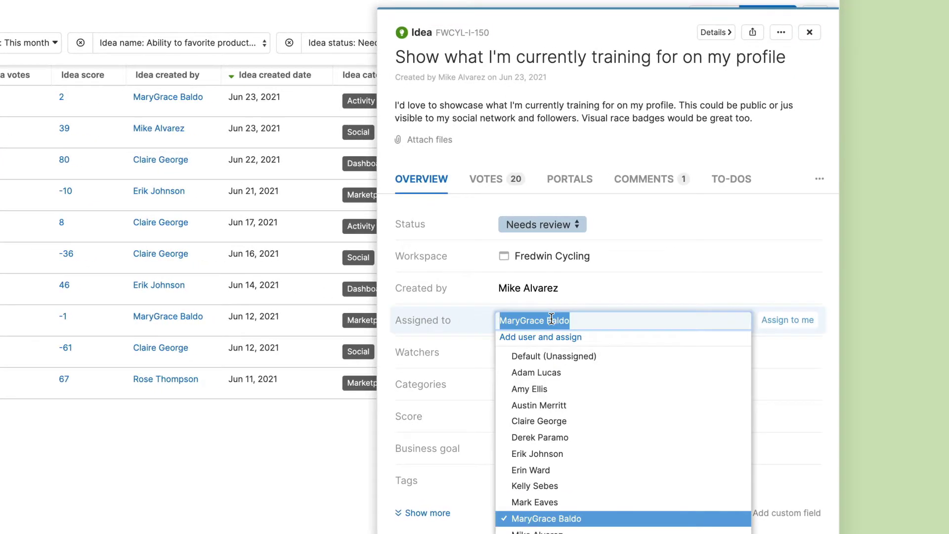
{"action": "left_click", "coordinate": [585, 419]}
Step: Add Dashboard to the open idea's categories
{"action": "left_click", "coordinate": [568, 388]}
{"action": "left_click", "coordinate": [574, 421]}
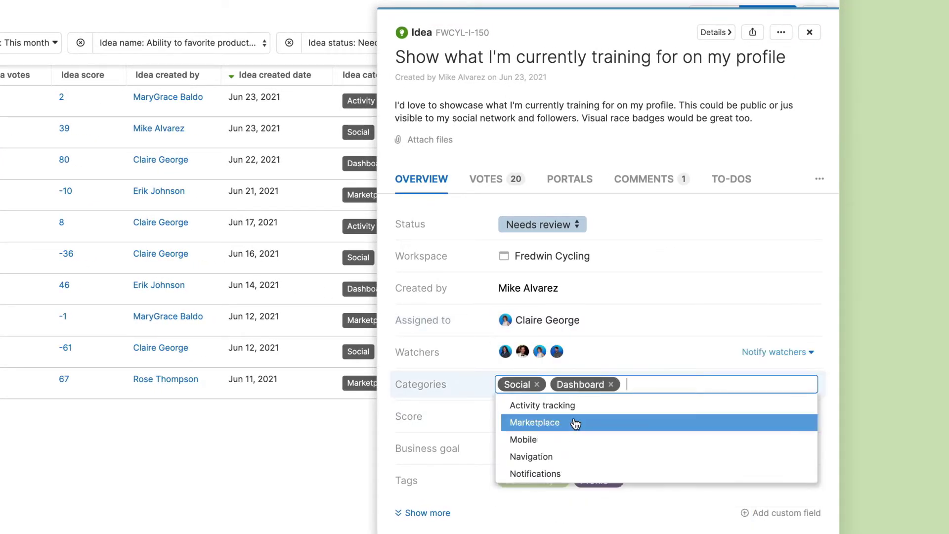
{"action": "left_click", "coordinate": [572, 489]}
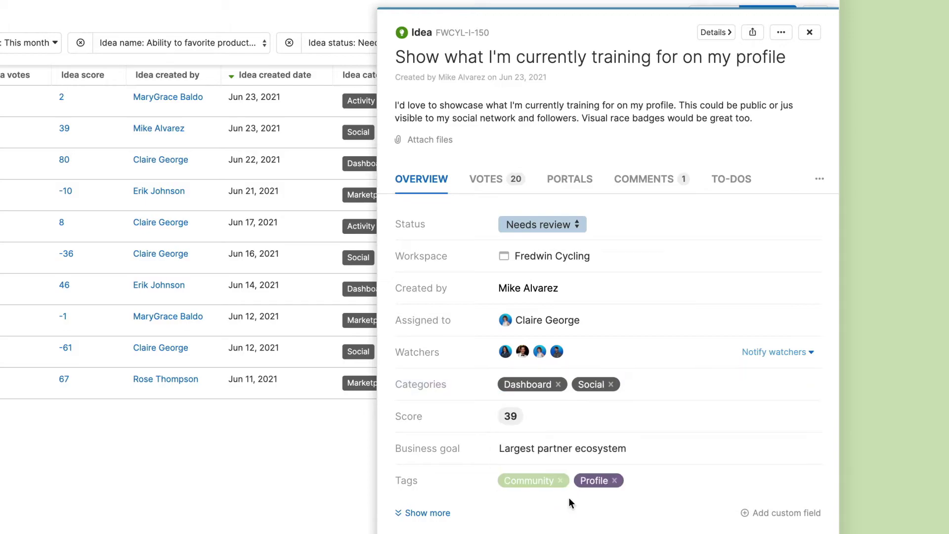
Step: Set the idea's scorecard to an Impact of 56 and an Effort of 14, and update the score
{"action": "left_click", "coordinate": [510, 417]}
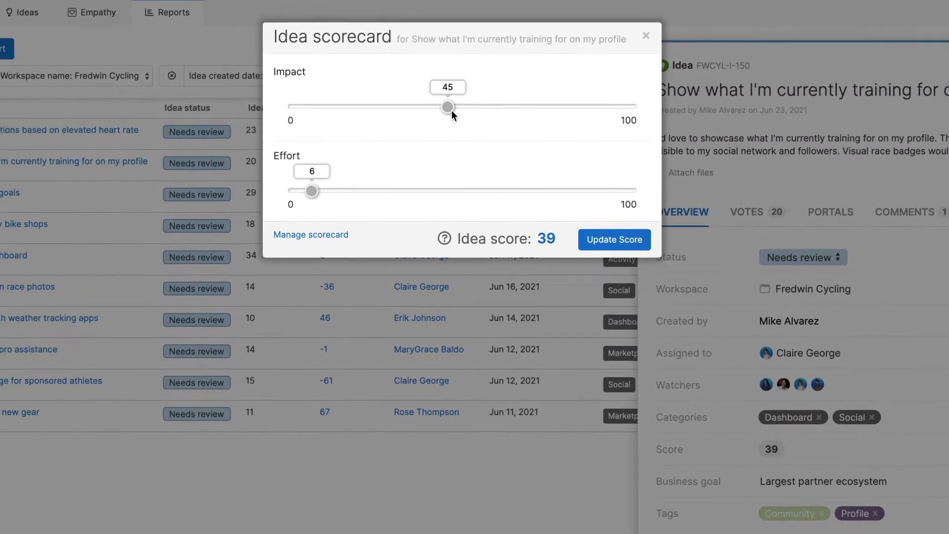
{"action": "left_click_drag", "start_coordinate": [452, 111], "coordinate": [483, 113]}
{"action": "left_click_drag", "start_coordinate": [323, 193], "coordinate": [347, 193]}
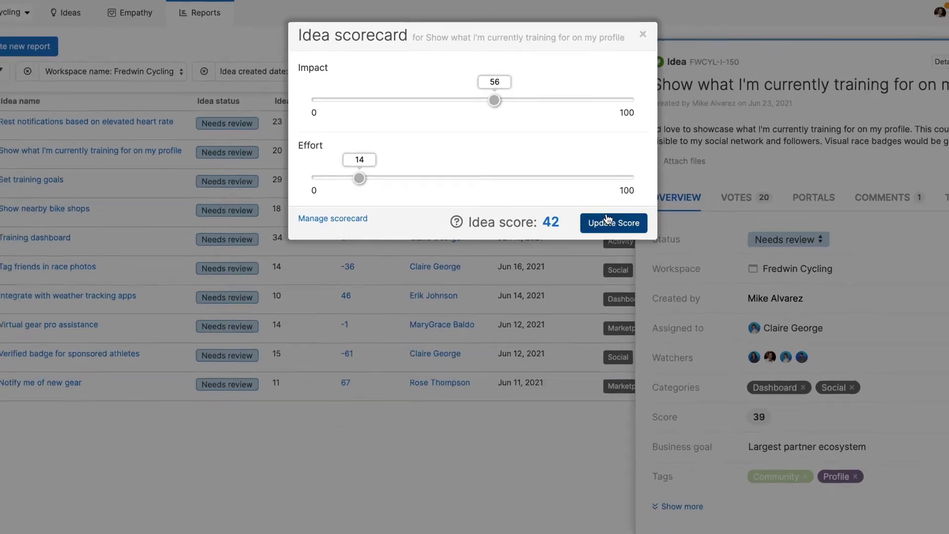
{"action": "left_click", "coordinate": [624, 241]}
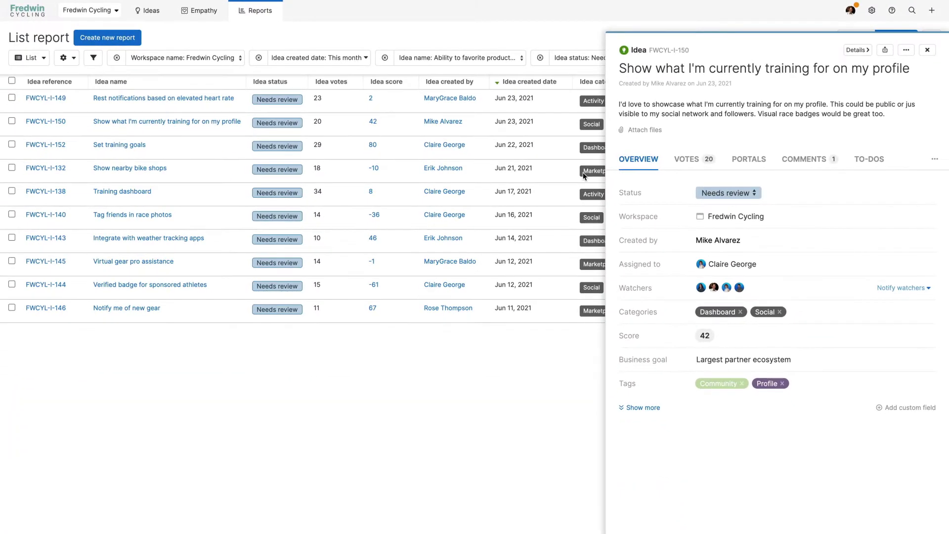
Step: Close the idea's details and sort the list report by Idea score from 9 to 1
{"action": "left_click", "coordinate": [588, 183]}
{"action": "left_click", "coordinate": [424, 84]}
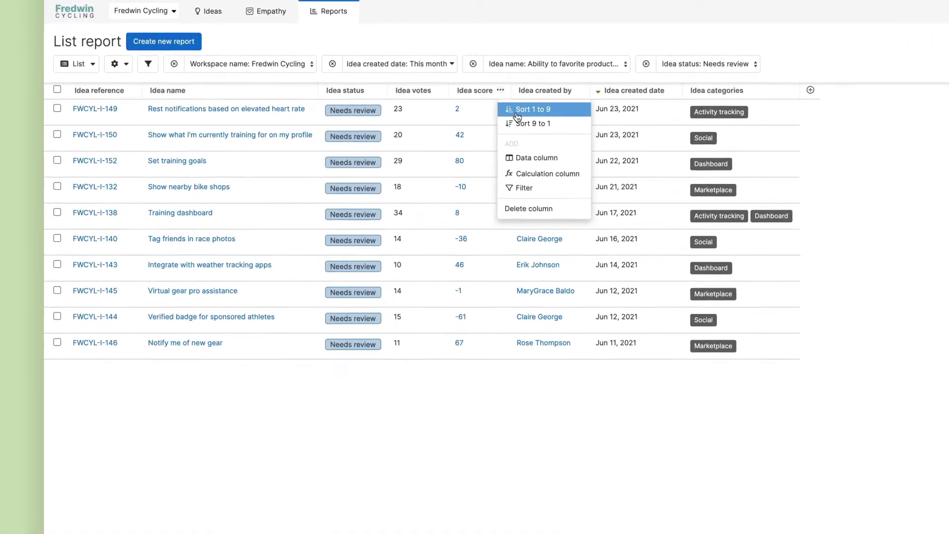
{"action": "left_click", "coordinate": [478, 116]}
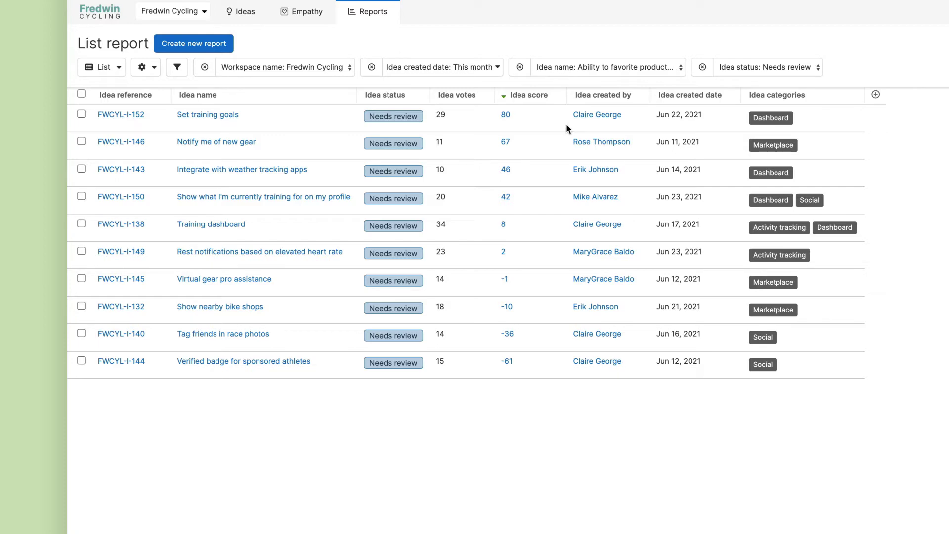
Step: Open the example report "Column chart: Trending idea categories" from the Charts report type
{"action": "left_click", "coordinate": [387, 22]}
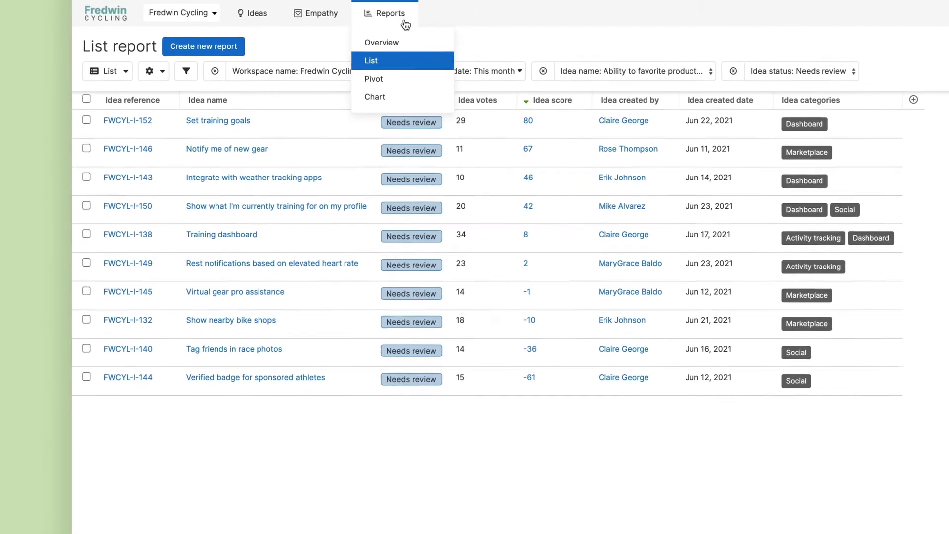
{"action": "left_click", "coordinate": [416, 41]}
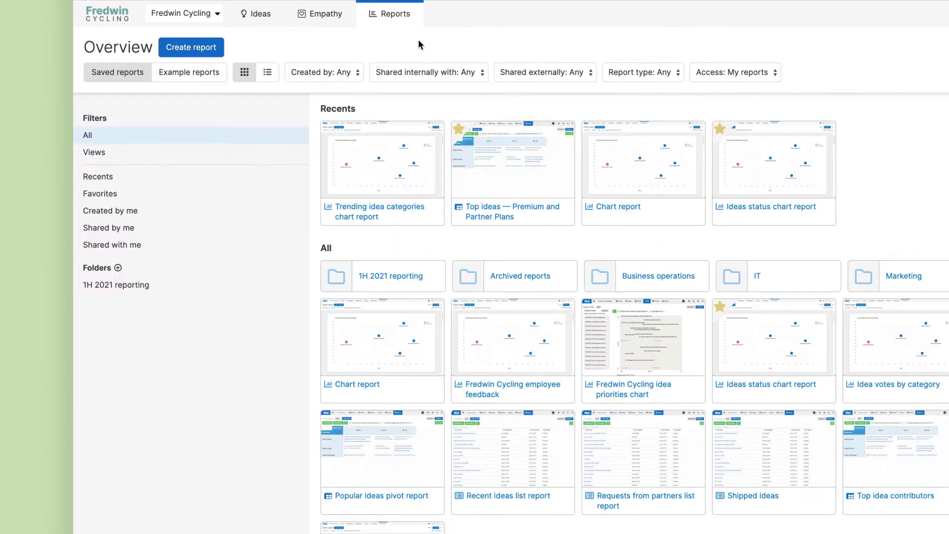
{"action": "left_click", "coordinate": [218, 74]}
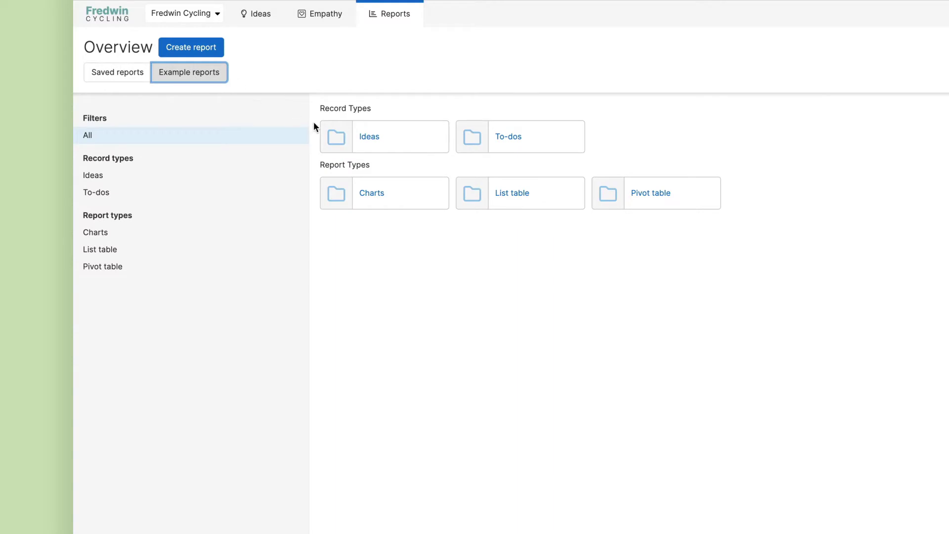
{"action": "left_click", "coordinate": [411, 191]}
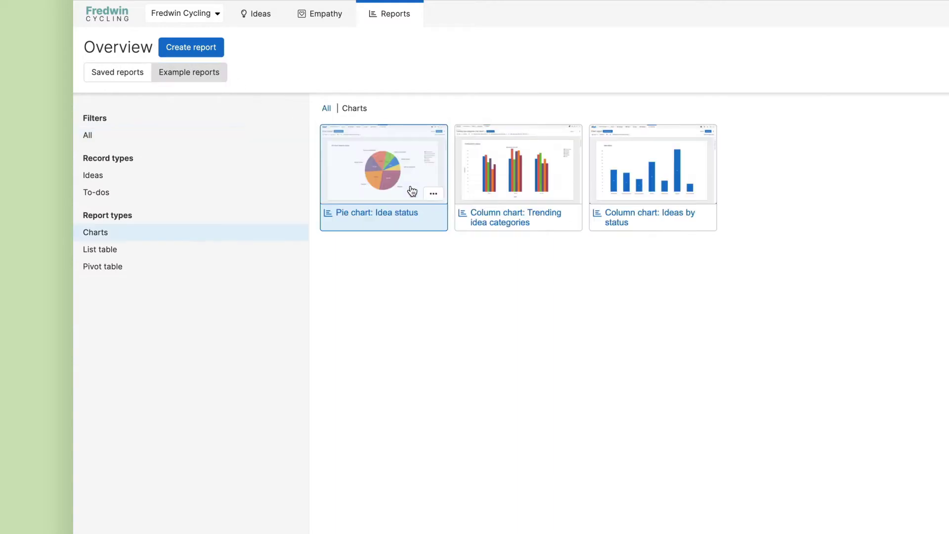
{"action": "left_click", "coordinate": [545, 191]}
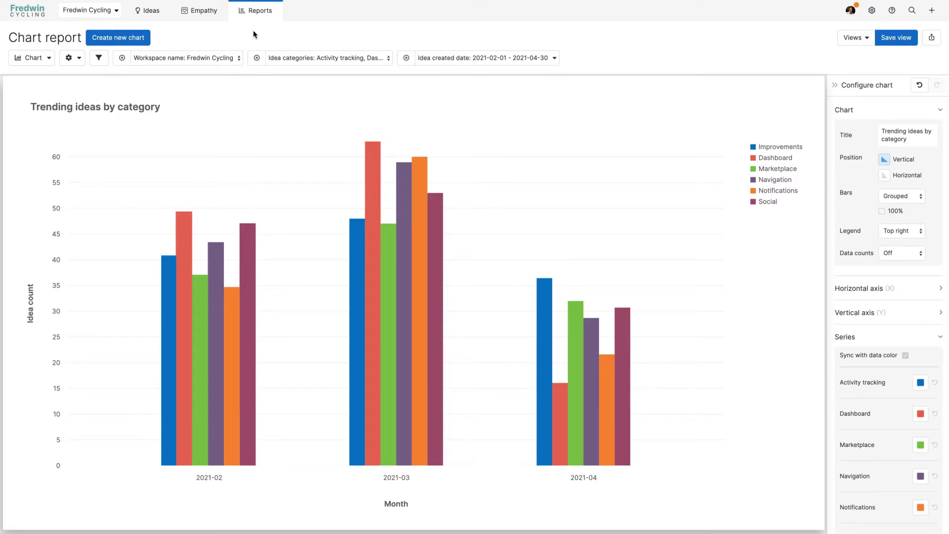
Step: Switch the report to the Pivot view type and set its Vote created date filter to Last 30 days
{"action": "left_click", "coordinate": [47, 58]}
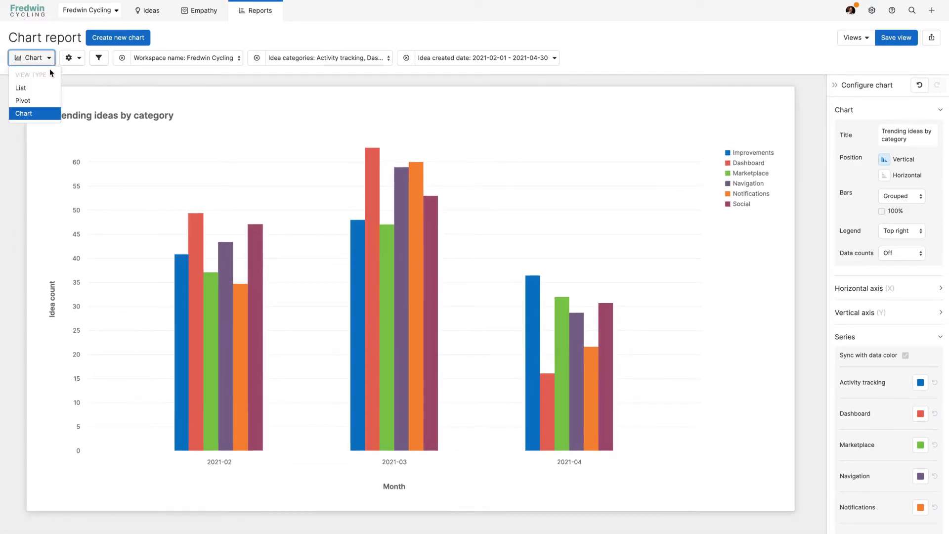
{"action": "left_click", "coordinate": [44, 100]}
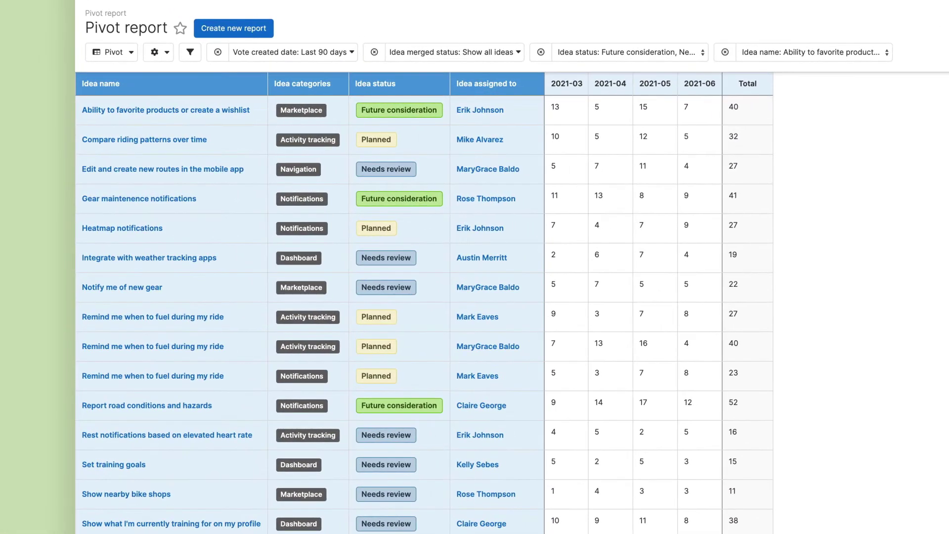
{"action": "left_click", "coordinate": [331, 51]}
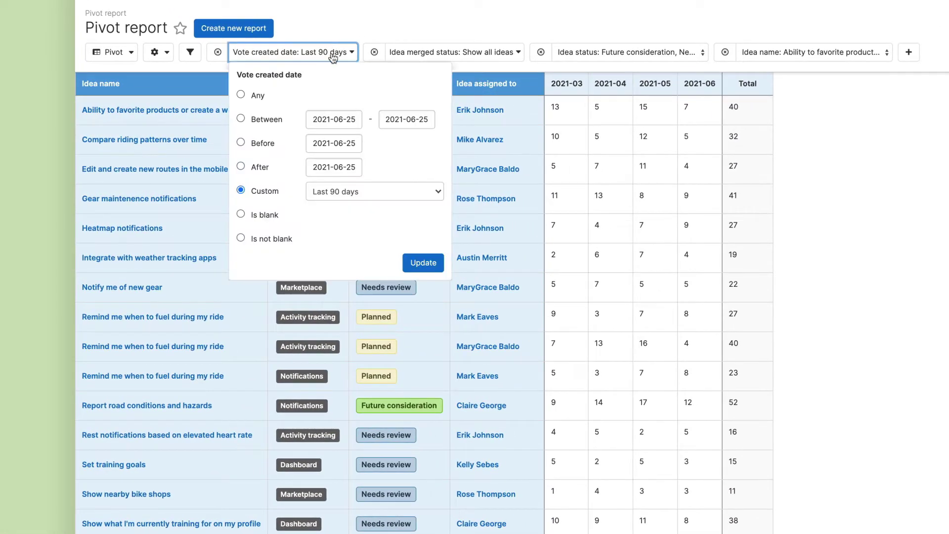
{"action": "left_click", "coordinate": [378, 189]}
{"action": "left_click", "coordinate": [377, 180]}
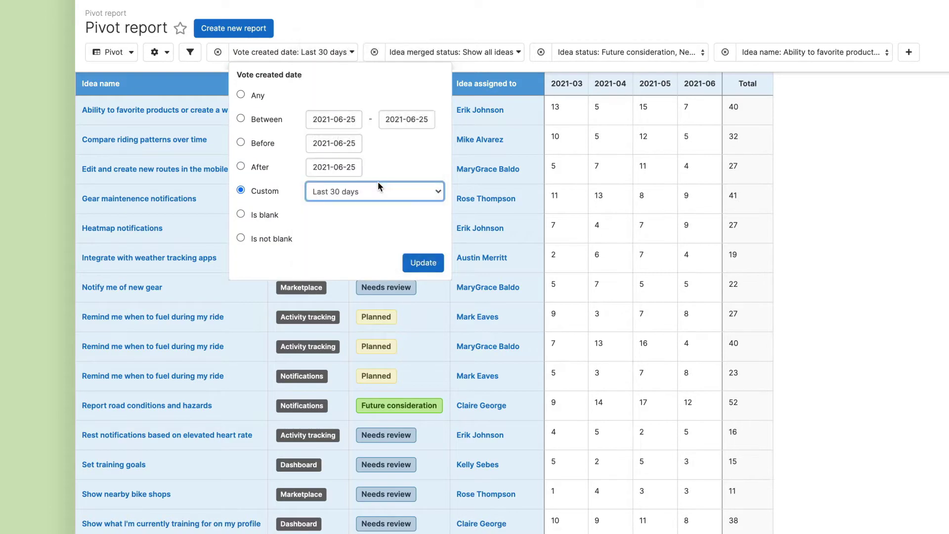
{"action": "left_click", "coordinate": [423, 263]}
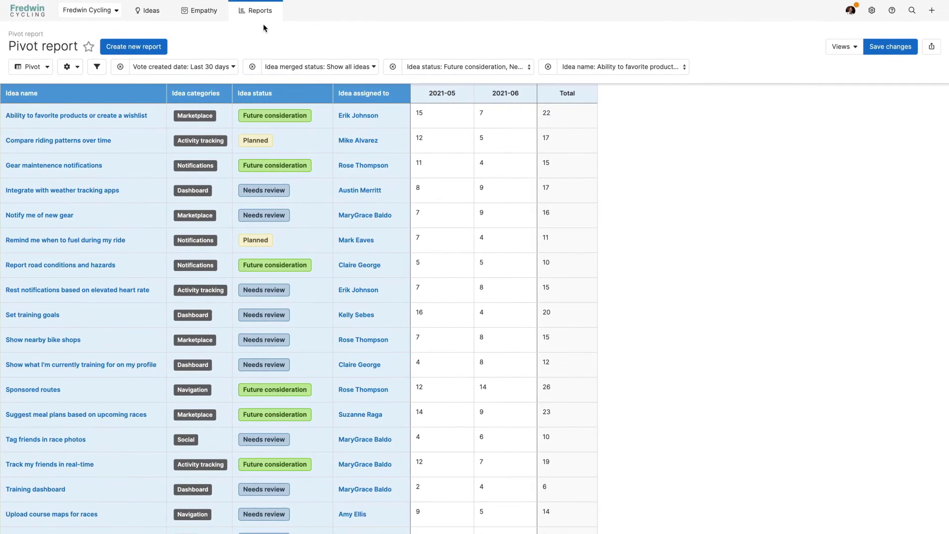
Step: Open the example report "Pie chart: Ideas by status" from the Charts report type
{"action": "mouse_move", "coordinate": [269, 12]}
{"action": "left_click", "coordinate": [262, 34]}
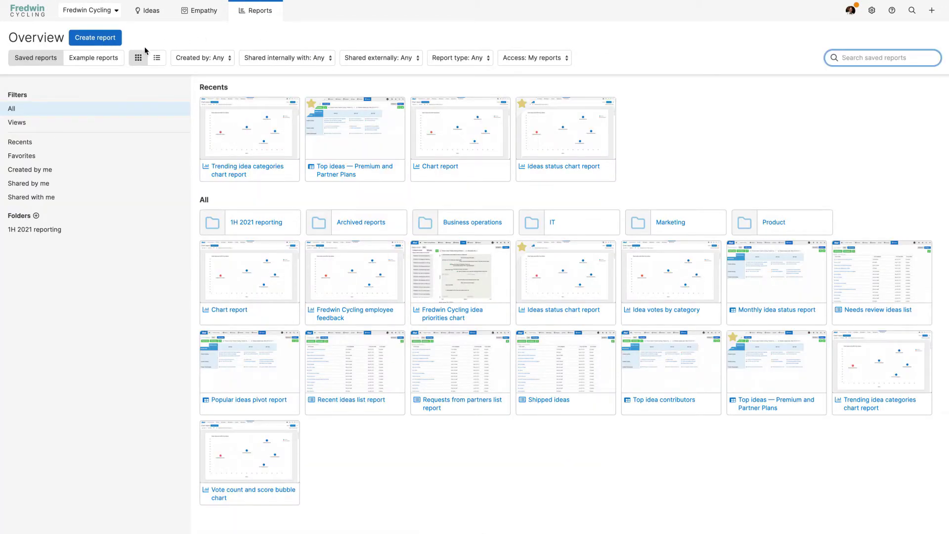
{"action": "left_click", "coordinate": [112, 61]}
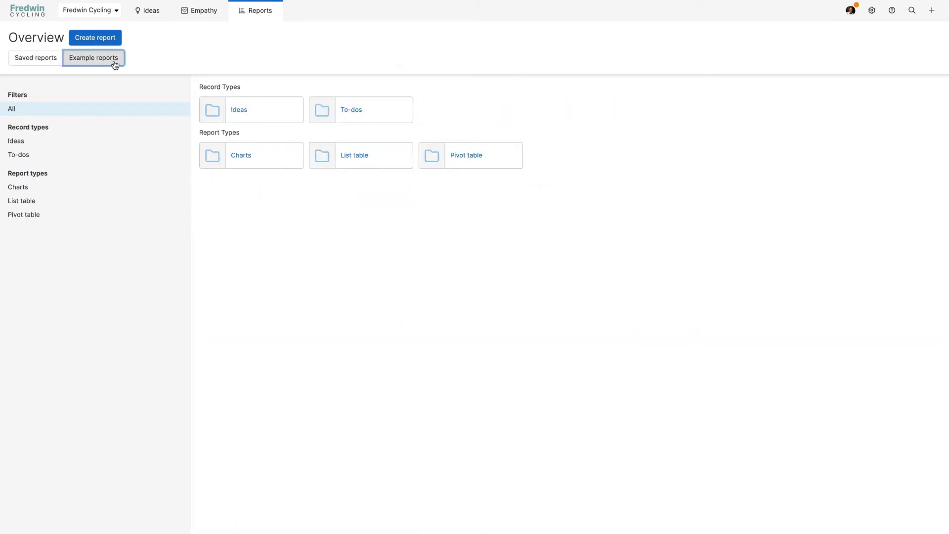
{"action": "left_click", "coordinate": [282, 151]}
{"action": "left_click", "coordinate": [282, 150]}
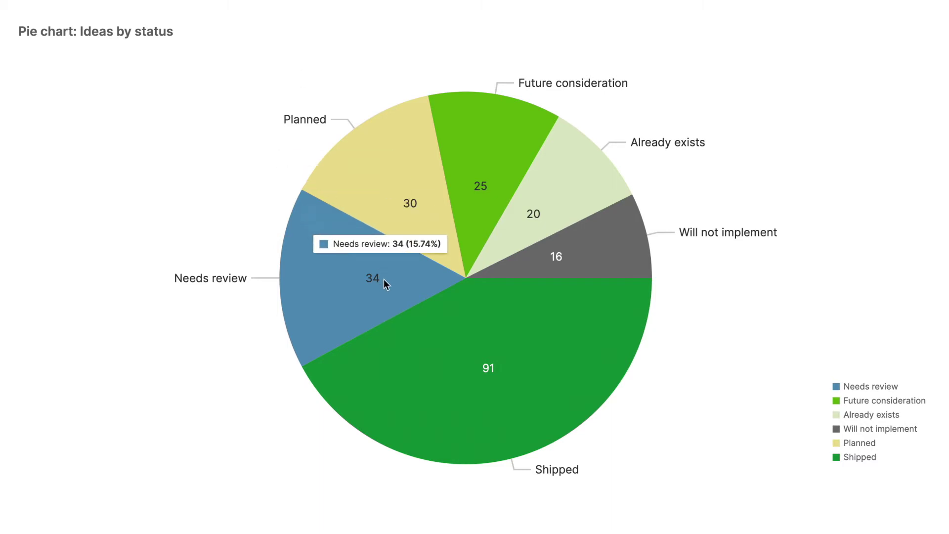
Step: Inspect the Shipped, Planned and Future consideration slices, and switch the pie chart report to the Pivot view type
{"action": "mouse_move", "coordinate": [424, 365]}
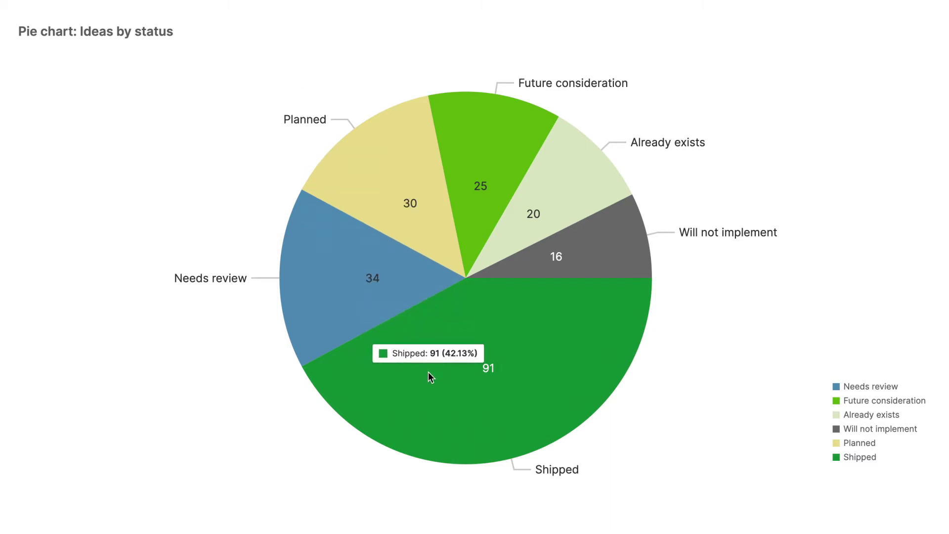
{"action": "mouse_move", "coordinate": [370, 217]}
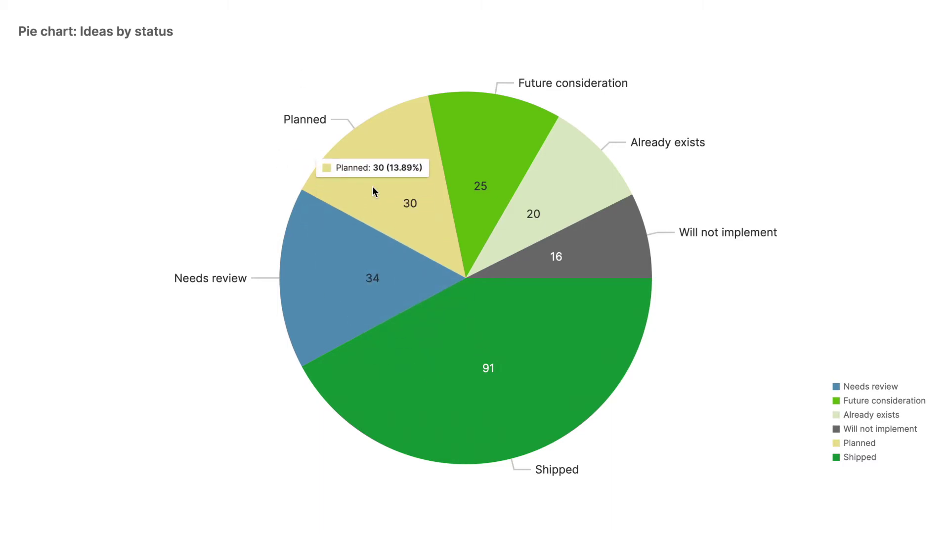
{"action": "mouse_move", "coordinate": [484, 134]}
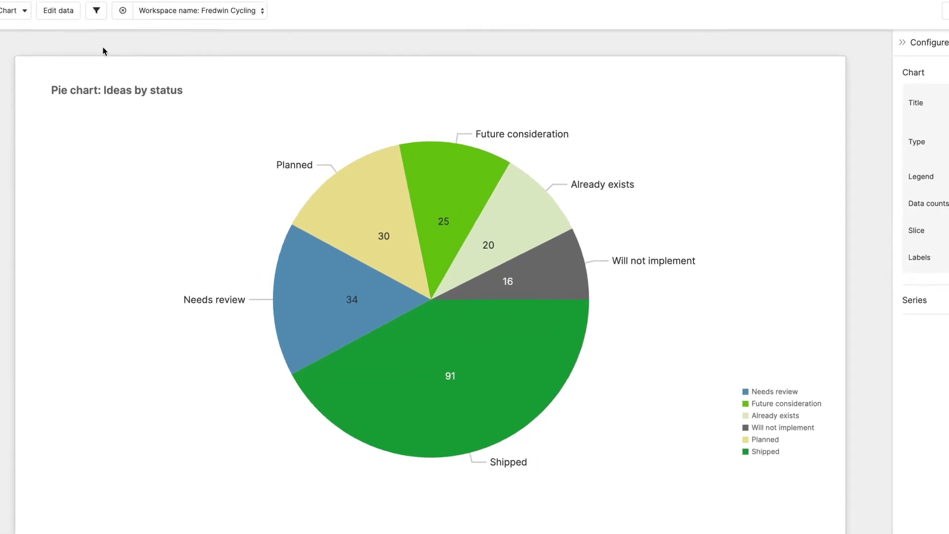
{"action": "left_click", "coordinate": [15, 10]}
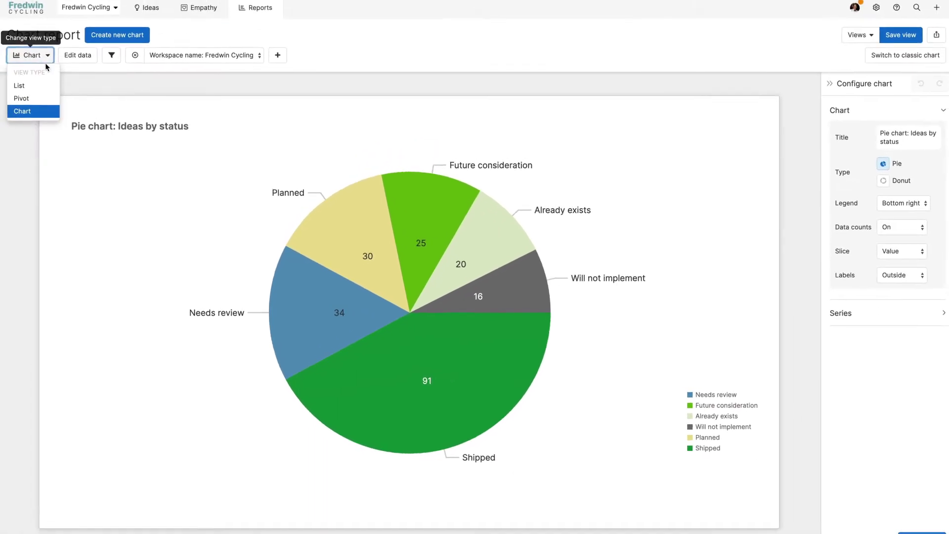
{"action": "left_click", "coordinate": [47, 100]}
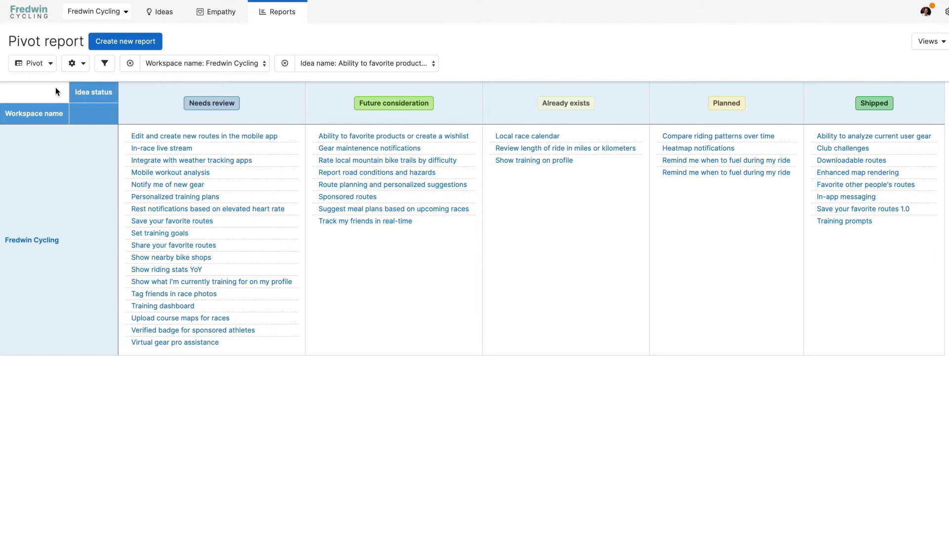
Step: Set the pivot report's summary row/column to Count and save the report fields
{"action": "left_click", "coordinate": [73, 63]}
{"action": "left_click", "coordinate": [89, 81]}
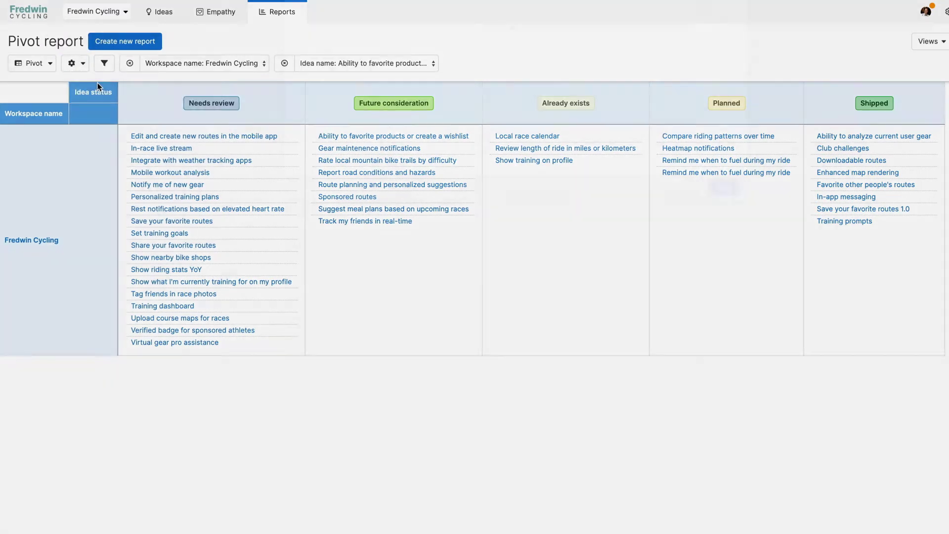
{"action": "left_click", "coordinate": [643, 316]}
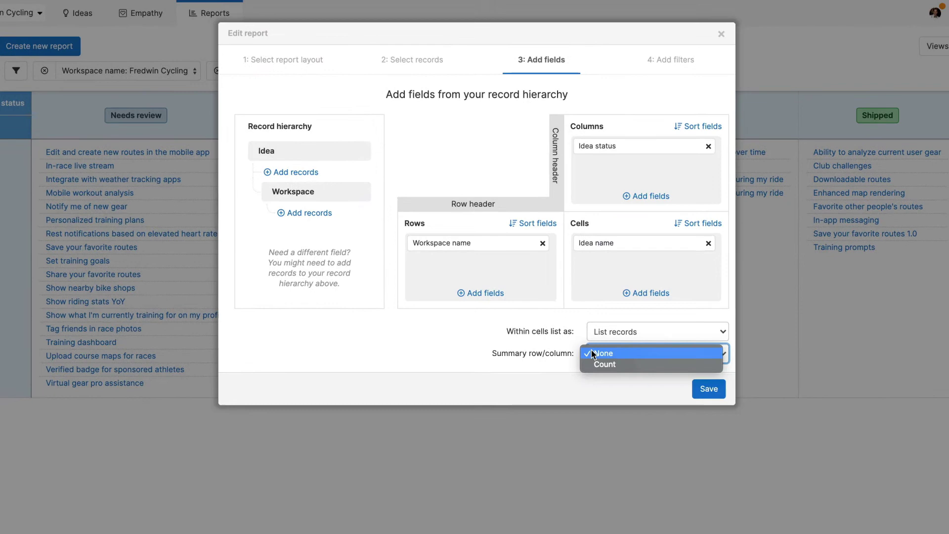
{"action": "left_click", "coordinate": [625, 364]}
{"action": "left_click", "coordinate": [705, 389]}
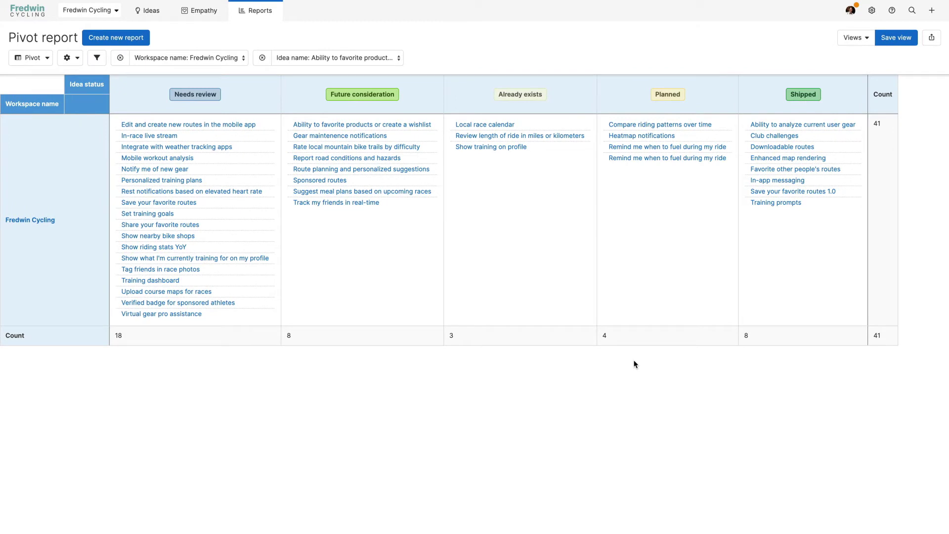
Step: Start a new report from the reports overview based on the record type Idea organizations, using Organizations with ideas
{"action": "mouse_move", "coordinate": [261, 21]}
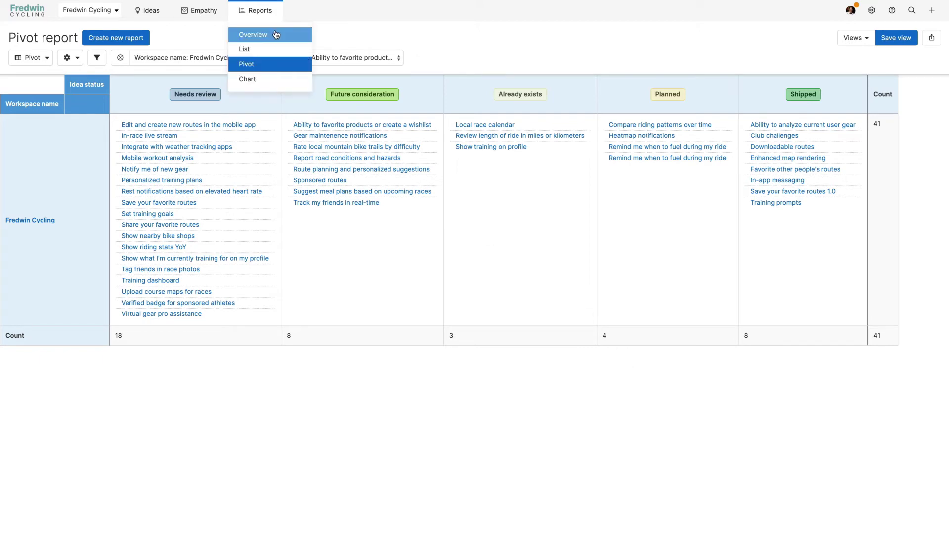
{"action": "left_click", "coordinate": [277, 34]}
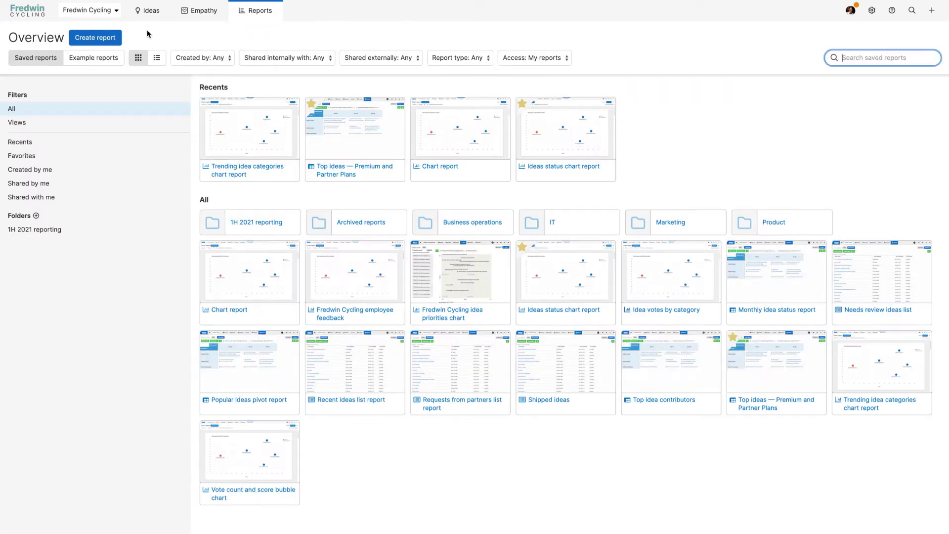
{"action": "left_click", "coordinate": [117, 39]}
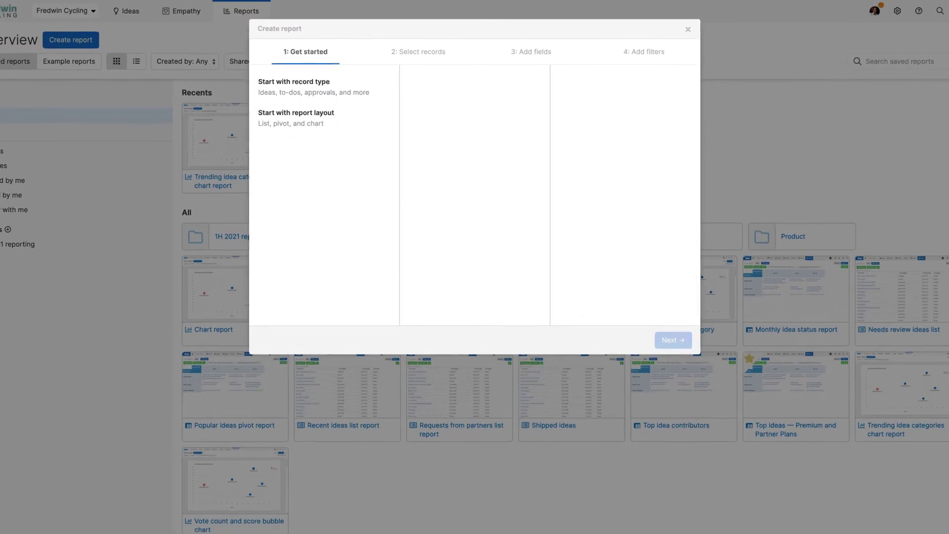
{"action": "left_click", "coordinate": [359, 92]}
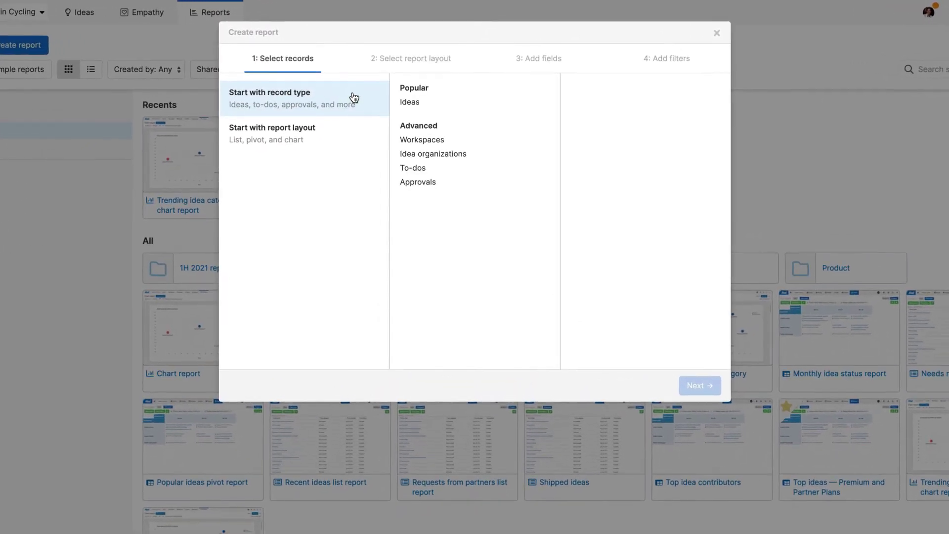
{"action": "left_click", "coordinate": [479, 154]}
{"action": "left_click", "coordinate": [665, 104]}
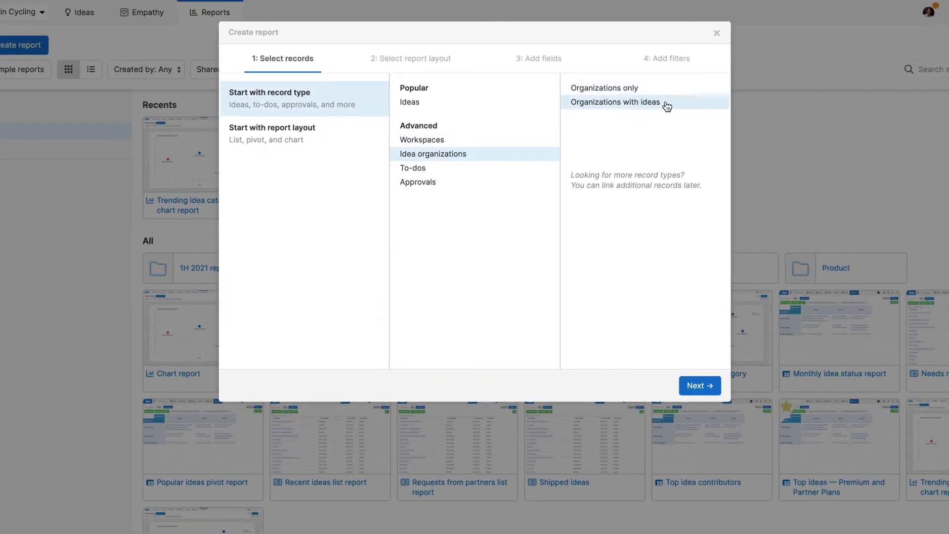
{"action": "left_click", "coordinate": [696, 386]}
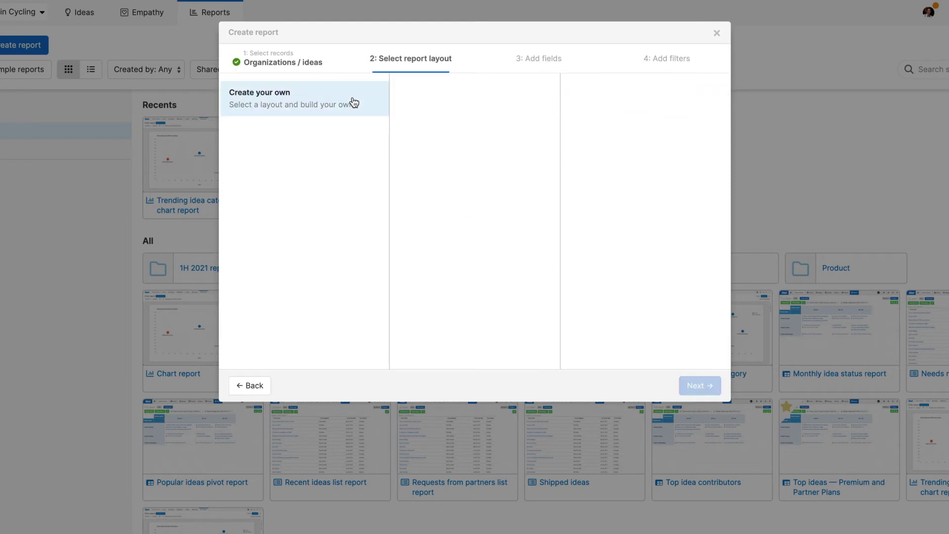
Step: Choose the Pivot table layout for the new report and proceed to its fields
{"action": "left_click", "coordinate": [498, 103]}
{"action": "left_click", "coordinate": [601, 179]}
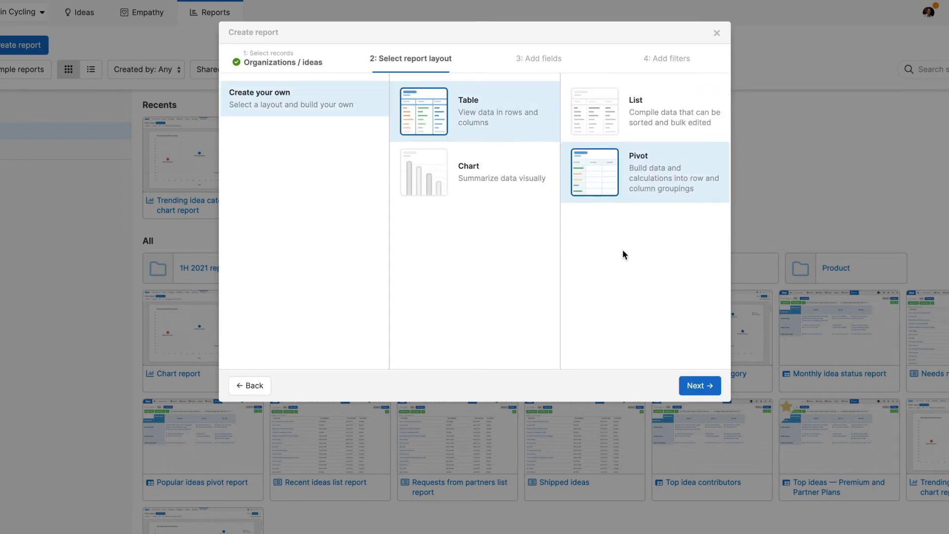
{"action": "left_click", "coordinate": [711, 385]}
Step: Add Plan to the pivot's columns, and add Idea votes to its cells above Organization name
{"action": "left_click", "coordinate": [650, 205]}
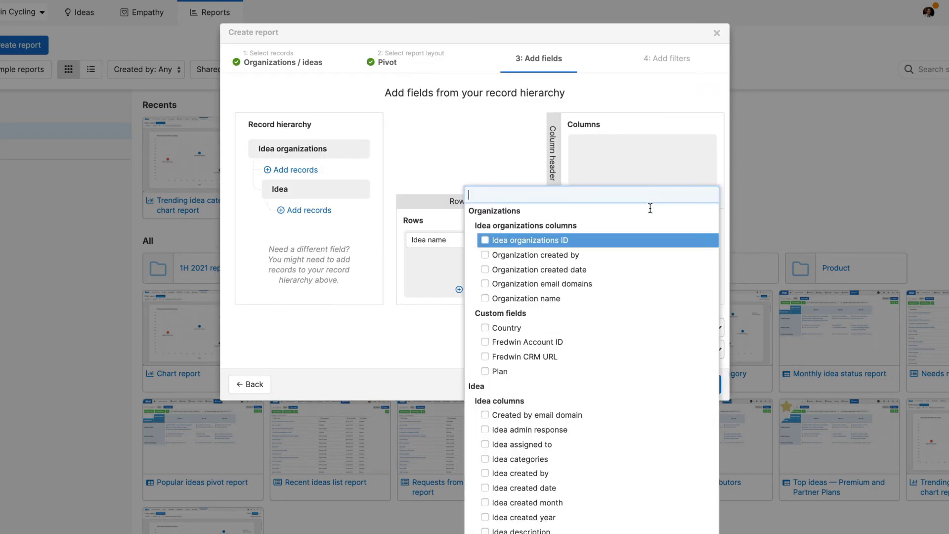
{"action": "left_click", "coordinate": [590, 372]}
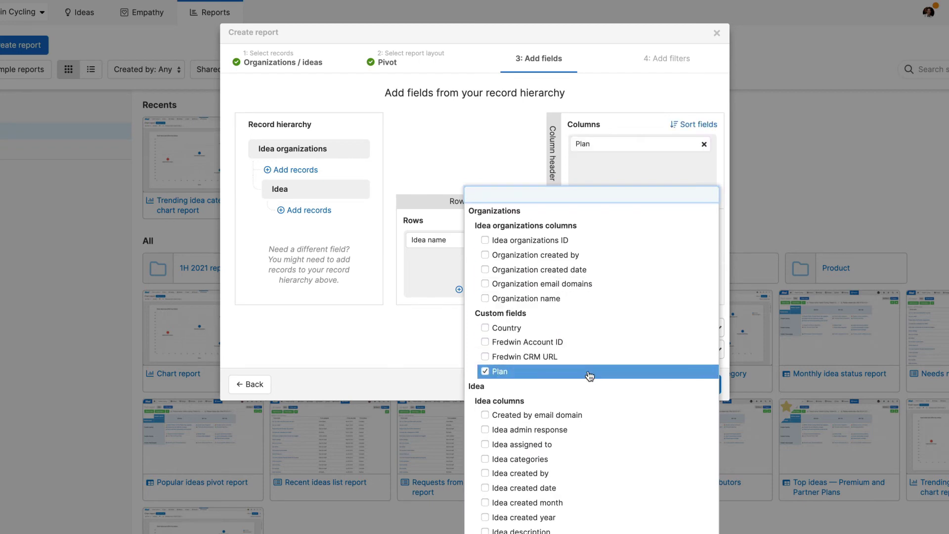
{"action": "left_click", "coordinate": [700, 170]}
{"action": "left_click", "coordinate": [657, 286]}
{"action": "type", "text": "idea vote"}
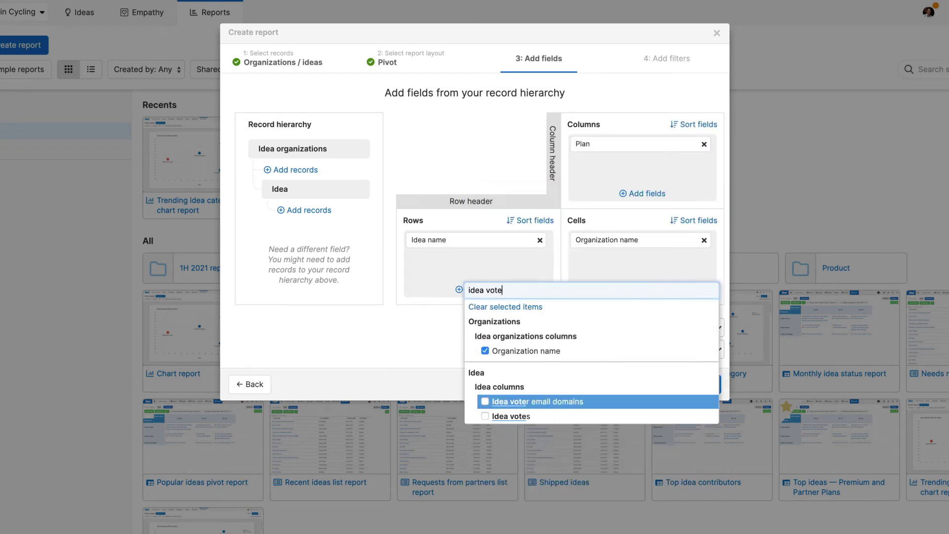
{"action": "left_click", "coordinate": [598, 416]}
{"action": "left_click", "coordinate": [716, 268]}
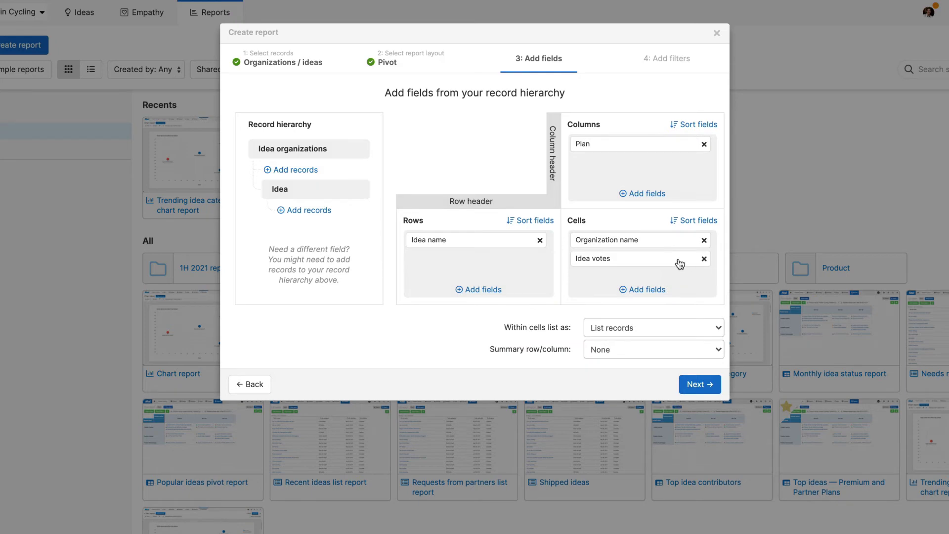
{"action": "left_click_drag", "start_coordinate": [680, 263], "coordinate": [677, 242]}
Step: Add Idea status and Idea votes to the pivot's rows below Idea name
{"action": "left_click", "coordinate": [499, 286]}
{"action": "type", "text": "idea status"}
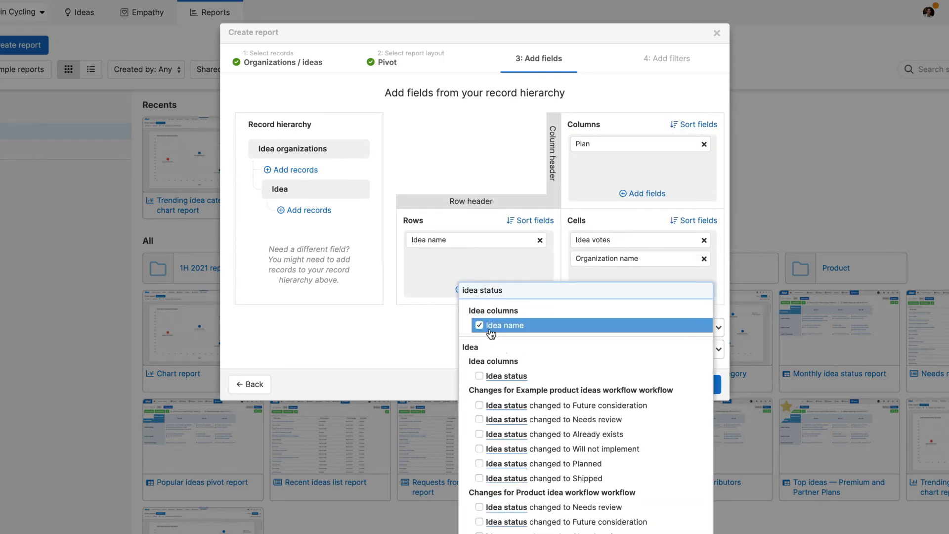
{"action": "left_click", "coordinate": [532, 376]}
{"action": "type", "text": "idea vo"}
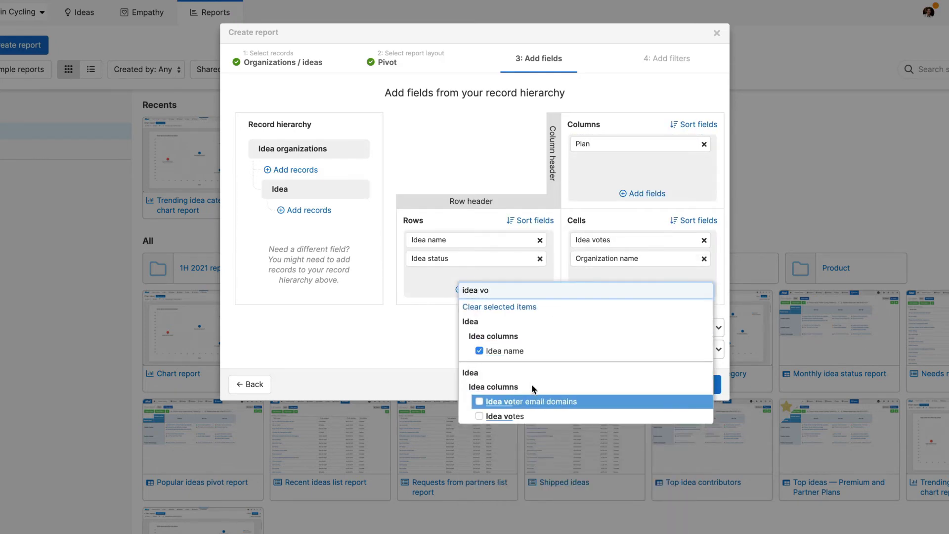
{"action": "left_click", "coordinate": [514, 416]}
{"action": "left_click", "coordinate": [434, 349]}
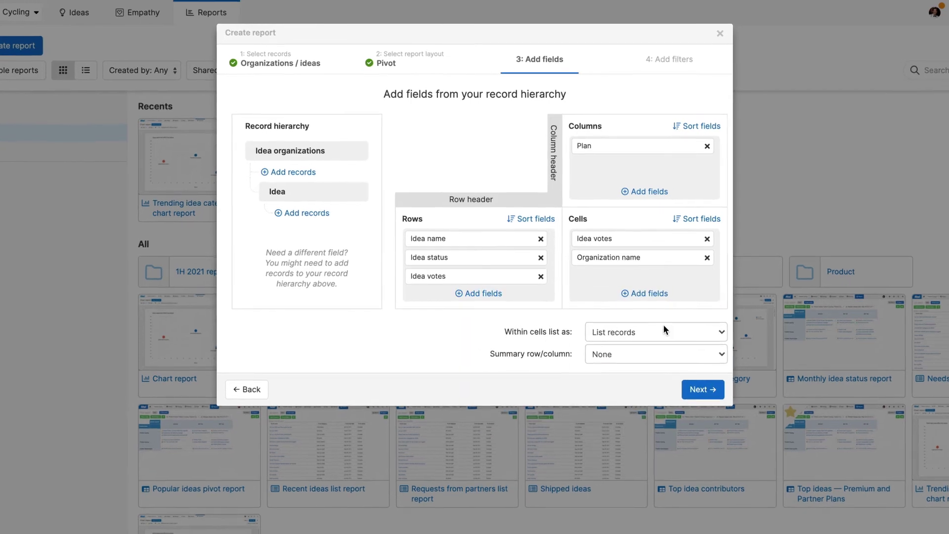
Step: List the cells as Count unique records with a Total summary row/column, and proceed to the filters
{"action": "left_click", "coordinate": [664, 327]}
{"action": "left_click", "coordinate": [653, 335]}
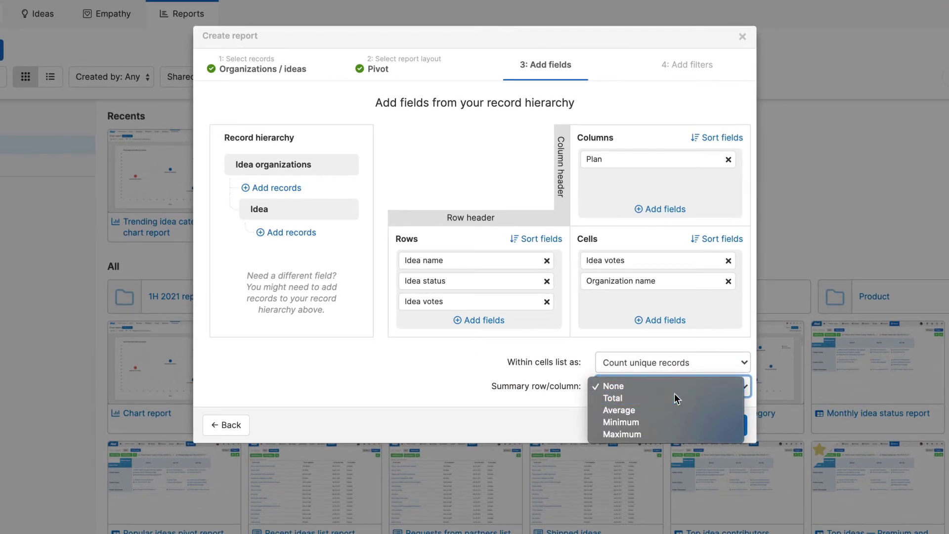
{"action": "left_click", "coordinate": [675, 394]}
{"action": "left_click", "coordinate": [740, 429]}
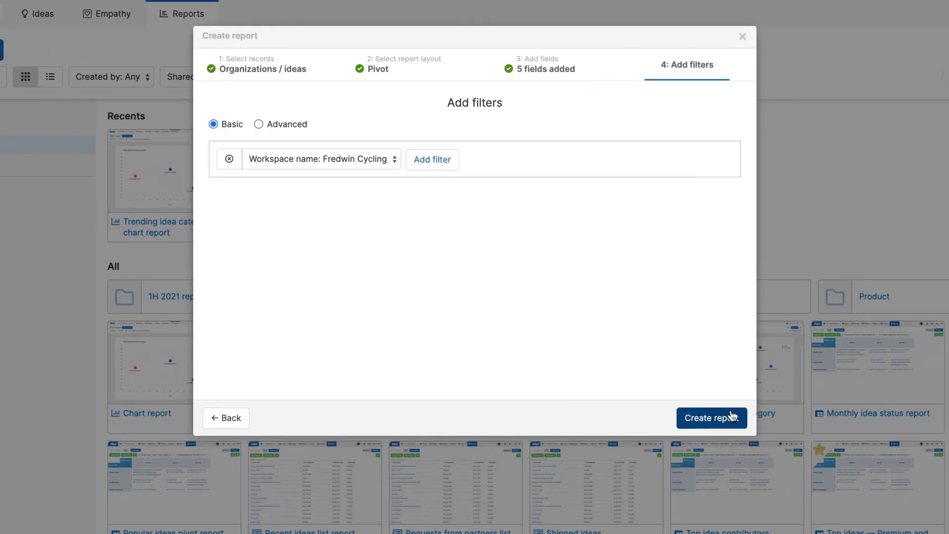
Step: Add a Plan filter for Fredwin Cycling Premium and Fredwin Cycling Partners, and create the report
{"action": "left_click", "coordinate": [451, 168]}
{"action": "left_click", "coordinate": [335, 290]}
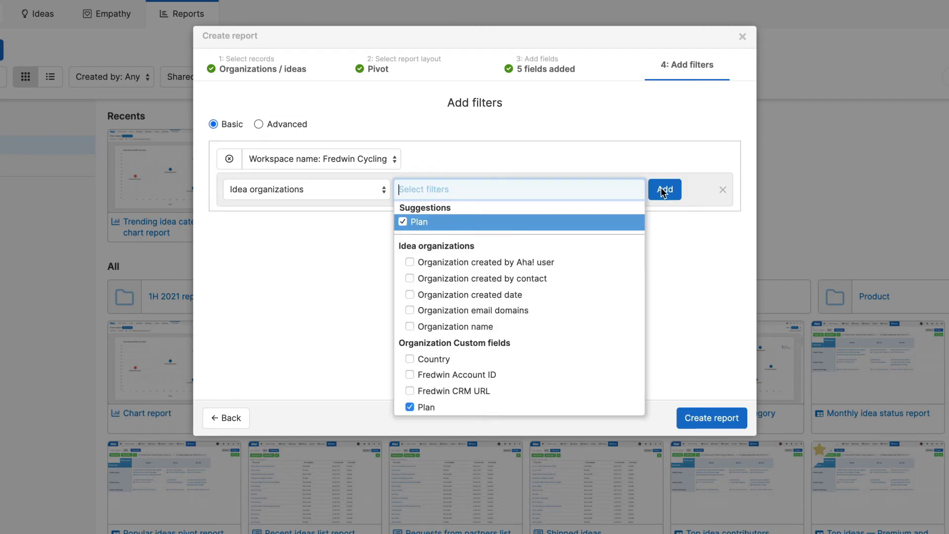
{"action": "left_click", "coordinate": [663, 191]}
{"action": "left_click", "coordinate": [476, 159]}
{"action": "left_click", "coordinate": [519, 211]}
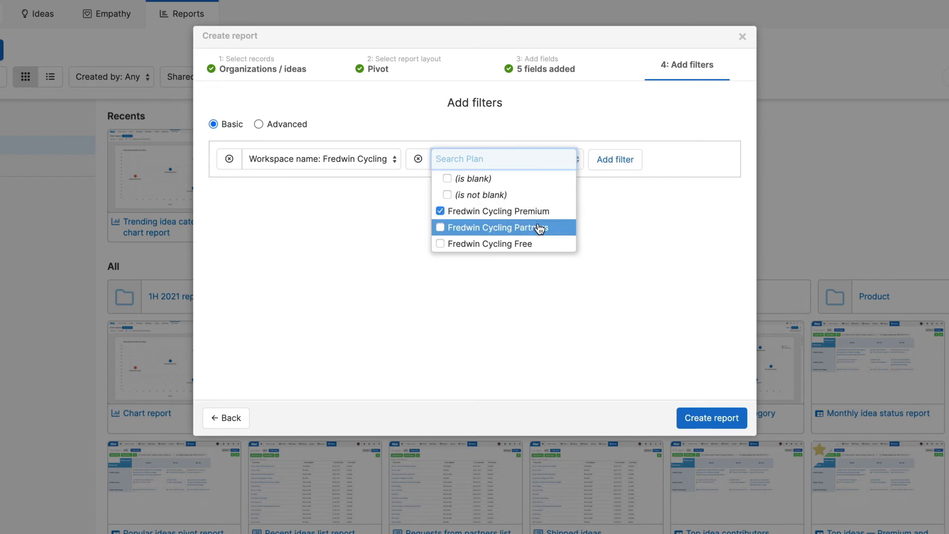
{"action": "left_click", "coordinate": [624, 251]}
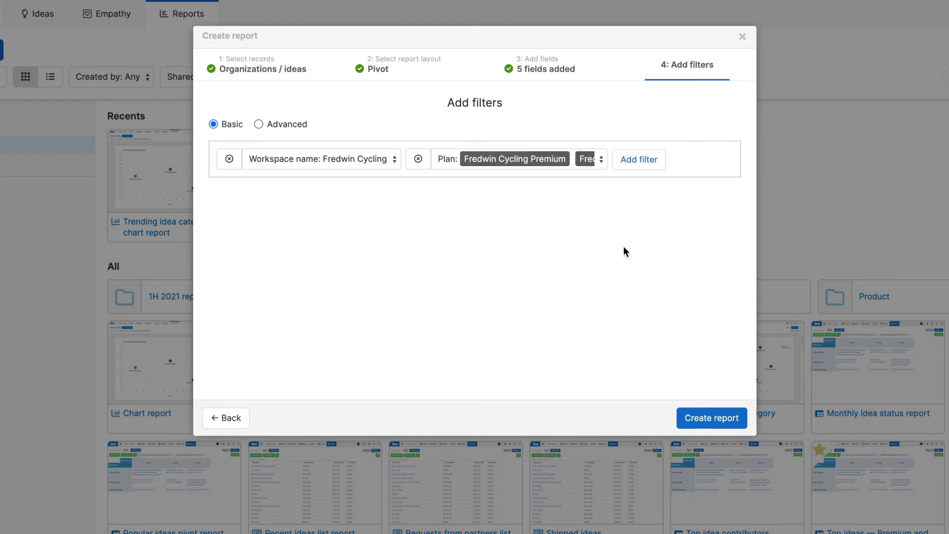
{"action": "left_click", "coordinate": [737, 419]}
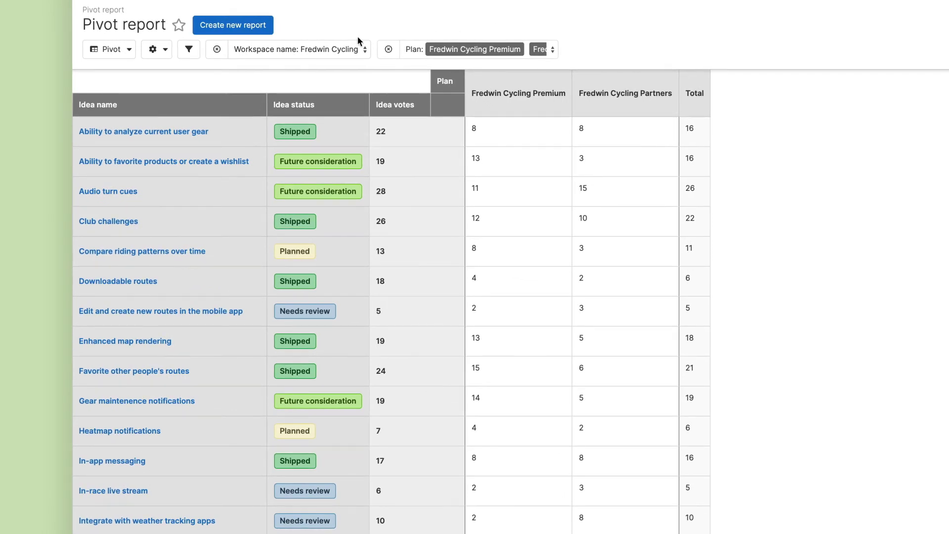
Step: Apply the Blue theme to the new pivot report's style
{"action": "left_click", "coordinate": [152, 48]}
{"action": "left_click", "coordinate": [212, 86]}
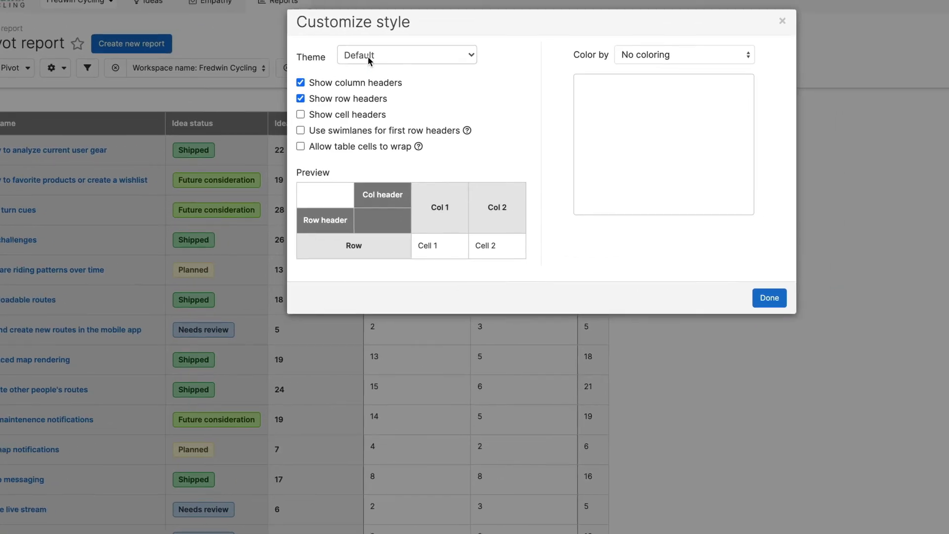
{"action": "left_click", "coordinate": [369, 61]}
{"action": "left_click", "coordinate": [371, 67]}
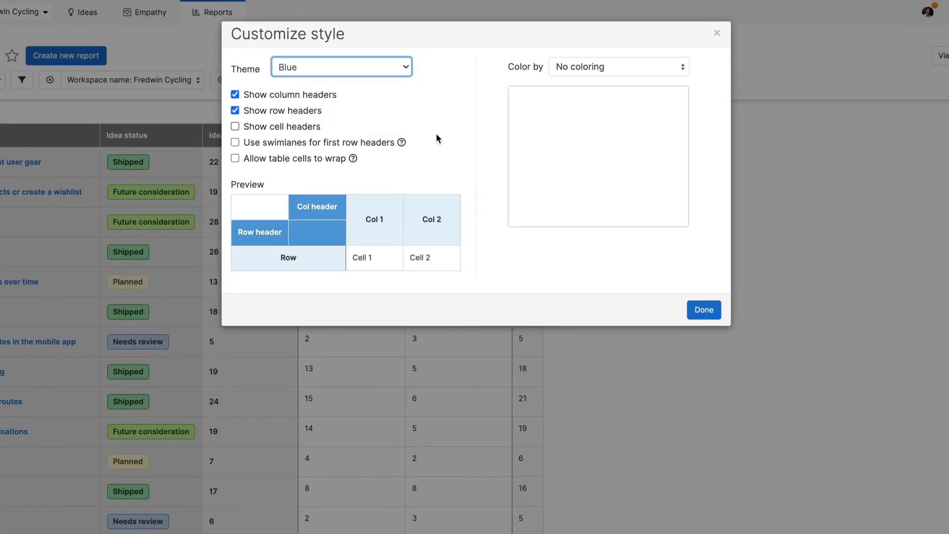
{"action": "left_click", "coordinate": [716, 311]}
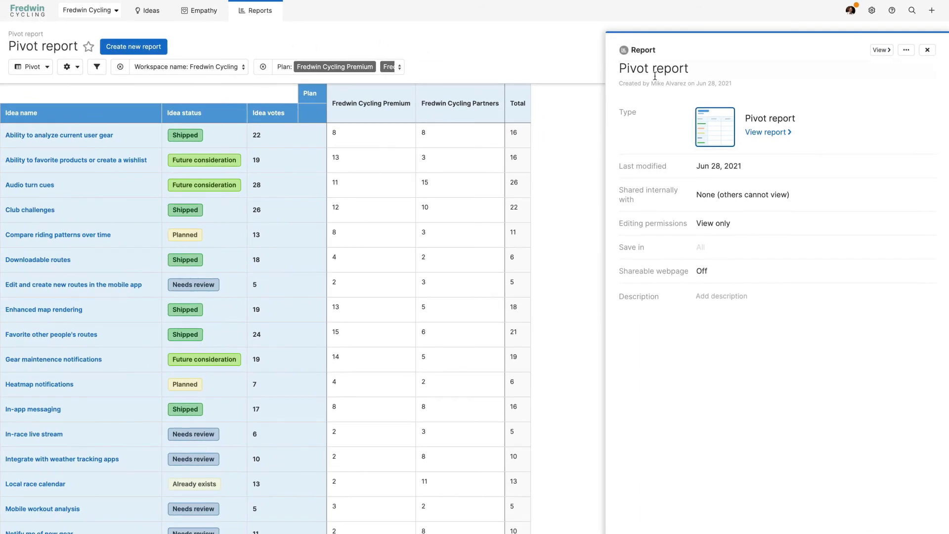
Step: Name the saved pivot report "Top ideas — Premium and Partner plans"
{"action": "left_click", "coordinate": [702, 70]}
{"action": "type", "text": "Top ideas — Premium and Partner plans"}
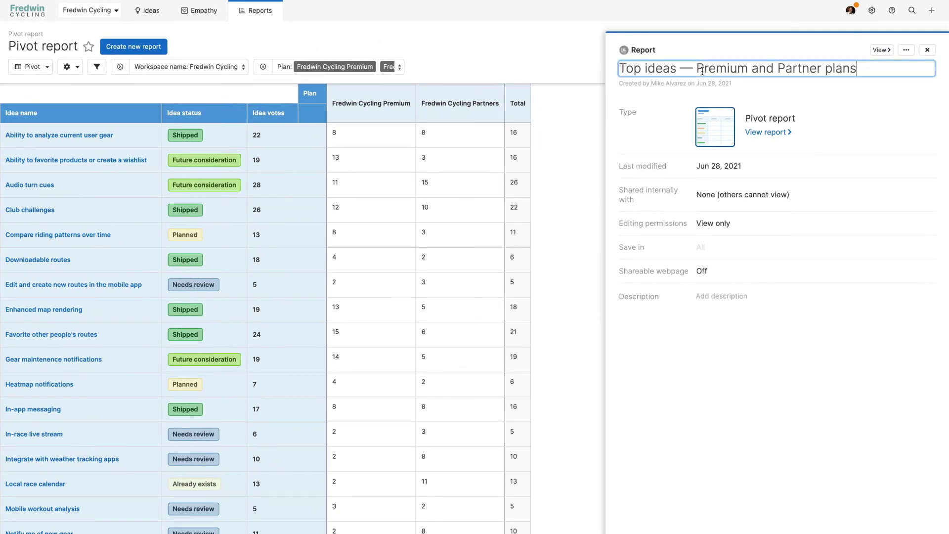
Step: Confirm the report's name, close its details, and save the changes to the pivot report
{"action": "key", "text": "Return"}
{"action": "key", "text": "Escape"}
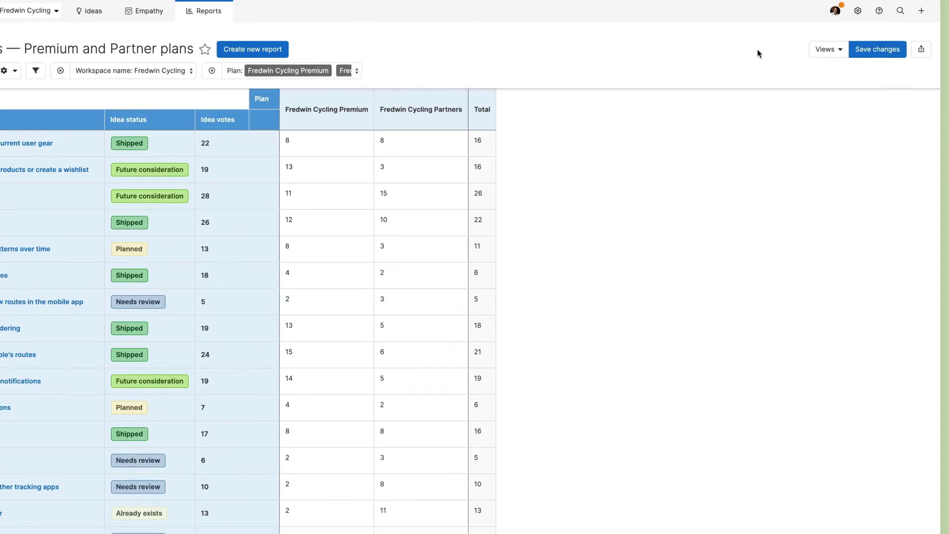
{"action": "left_click", "coordinate": [855, 51]}
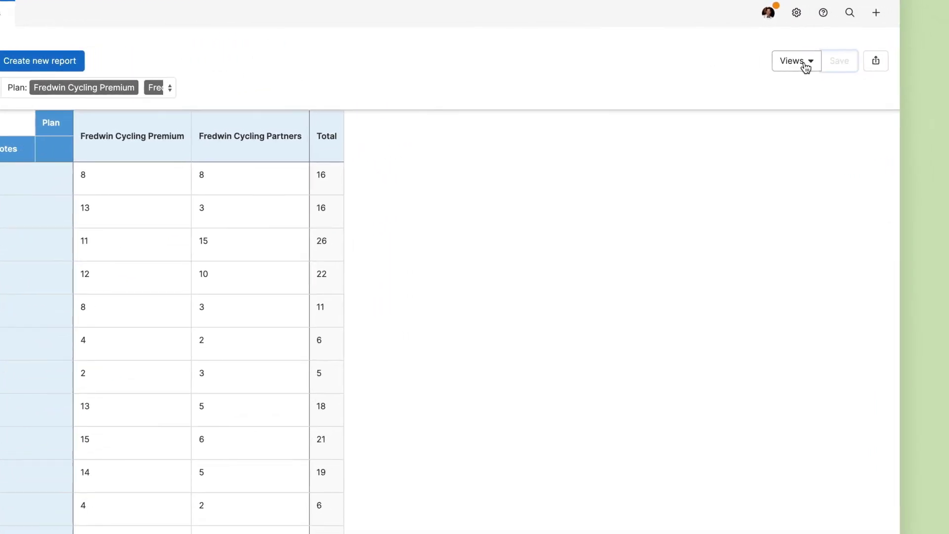
Step: Review the webpage sharing and file export options for the saved pivot report, then dismiss them
{"action": "left_click", "coordinate": [830, 76]}
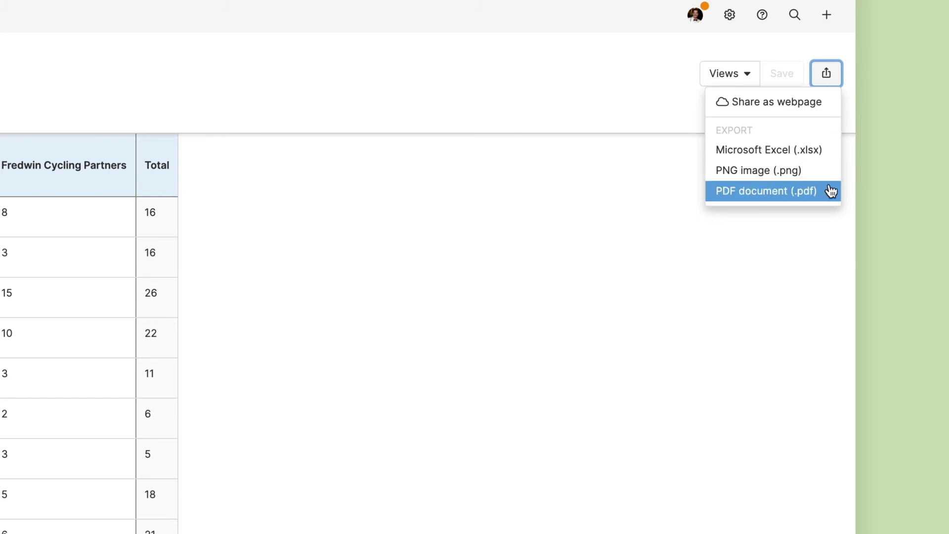
{"action": "left_click", "coordinate": [792, 239]}
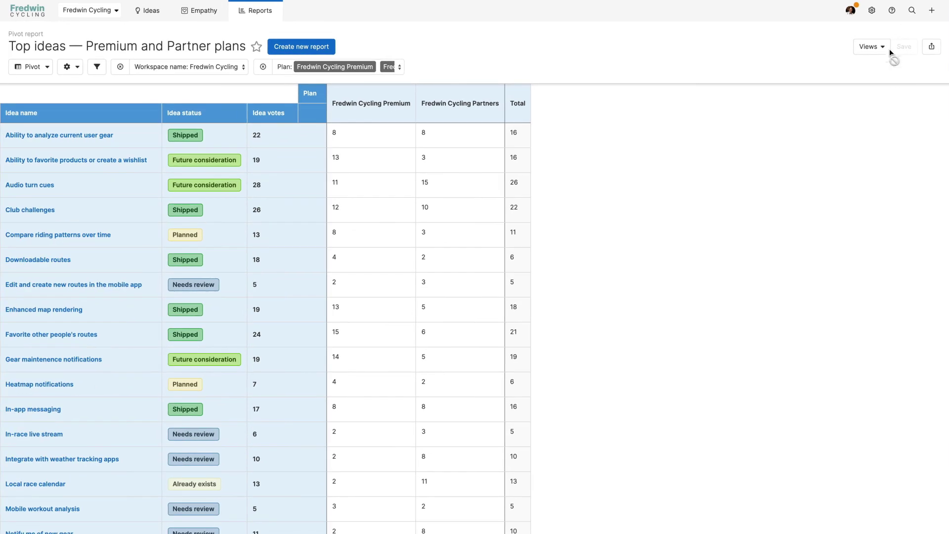
Step: Open the support request form for getting help from an expert
{"action": "left_click", "coordinate": [876, 14]}
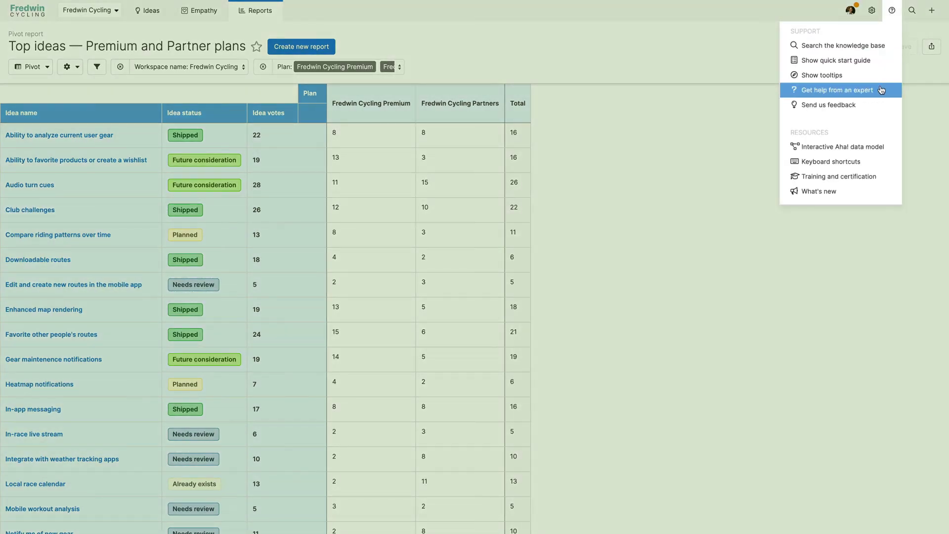
{"action": "left_click", "coordinate": [882, 90]}
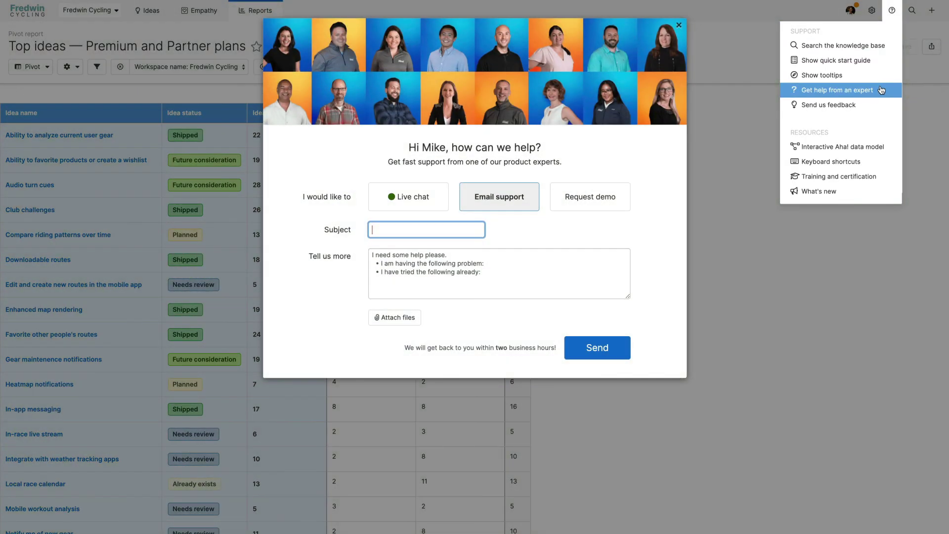